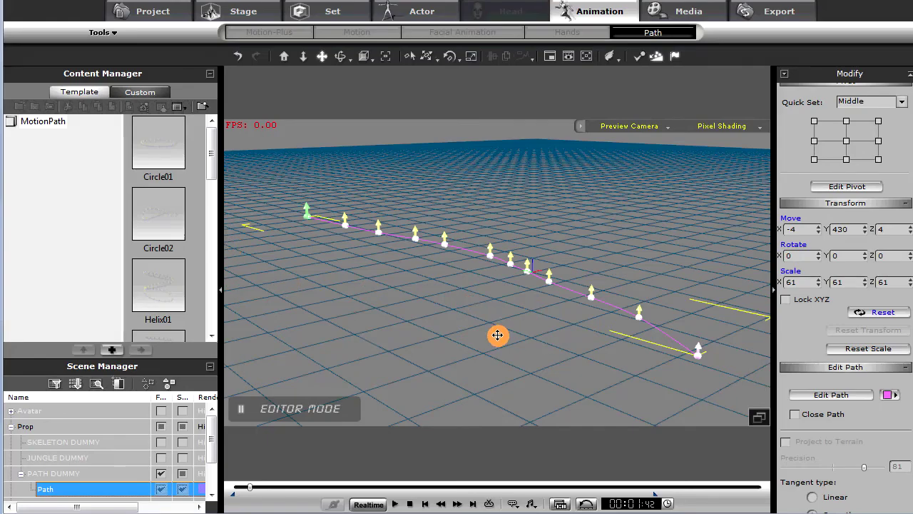
Show the hidden PATH DUMMY prop so the yellow box appears above the motion path.
right_click_drag(535, 315, 465, 343)
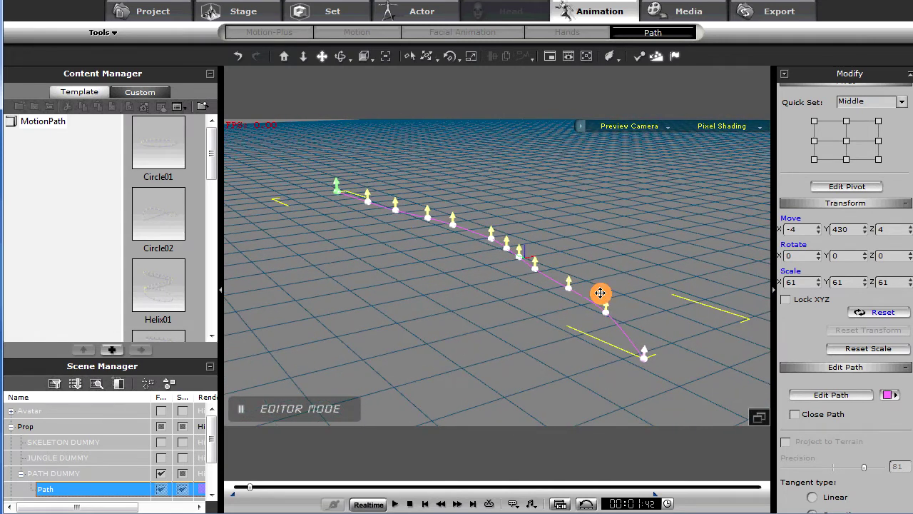
mouse_move(538, 358)
right_mouse_down()
mouse_move(541, 347)
mouse_move(543, 354)
right_mouse_up()
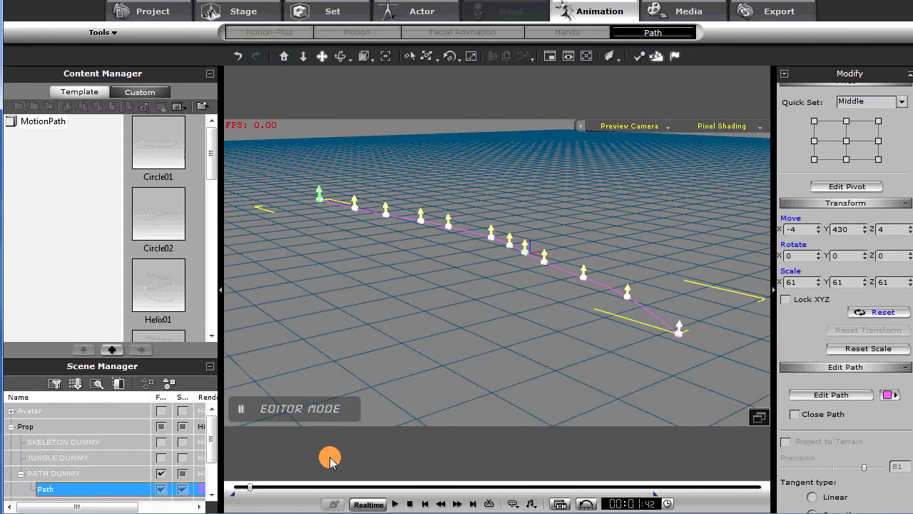
scroll(212, 448, "down", 1)
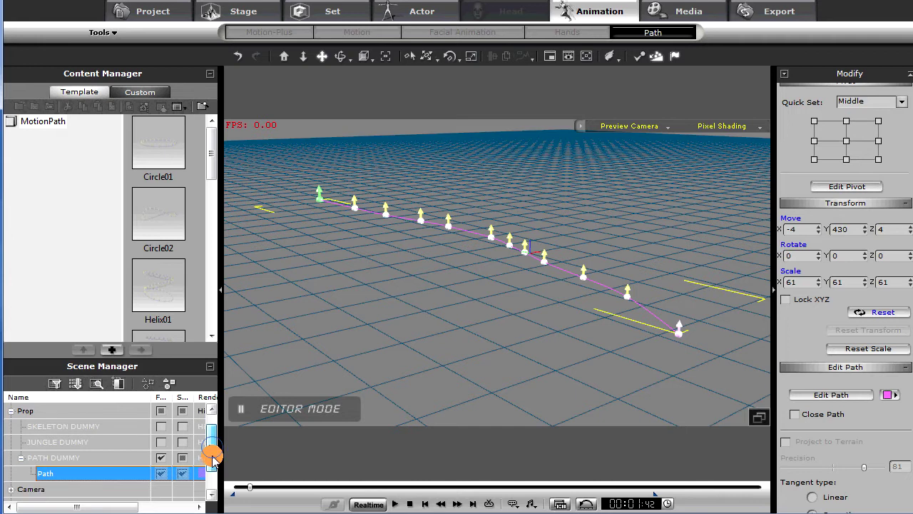
left_click(183, 459)
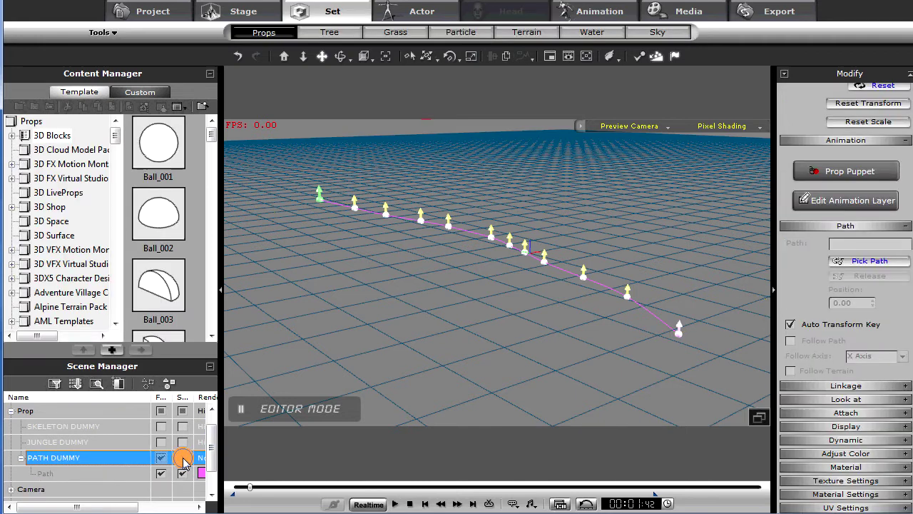
right_click_drag(335, 420, 374, 313)
middle_click_drag(374, 314, 426, 171)
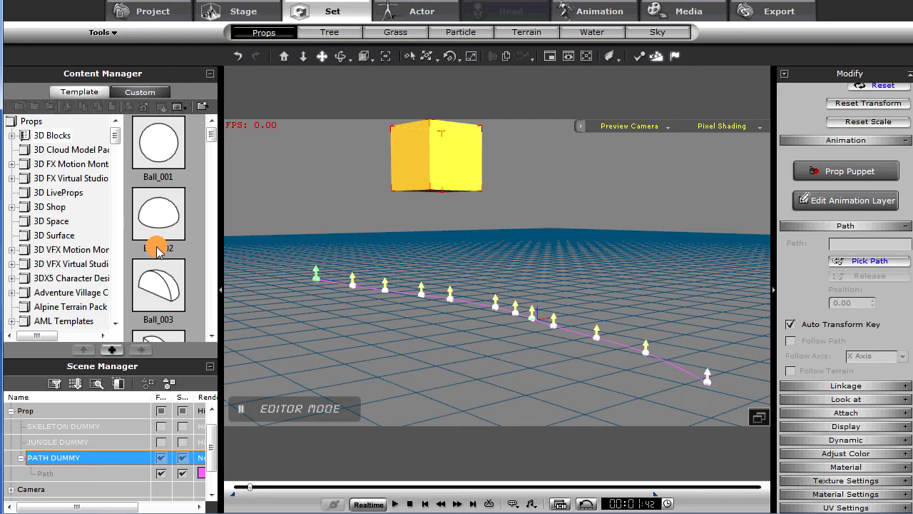
Add a Box_001 prop near the path as an example dummy, inspect its prop settings, and delete it.
scroll(211, 136, "down", 1)
scroll(212, 135, "down", 5)
left_click_drag(149, 204, 401, 374)
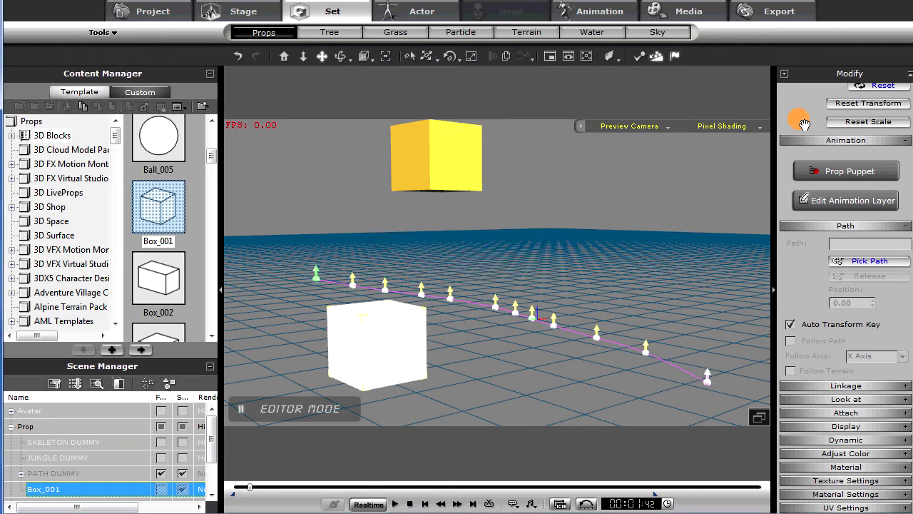
scroll(838, 341, "up", 5)
scroll(838, 341, "up", 3)
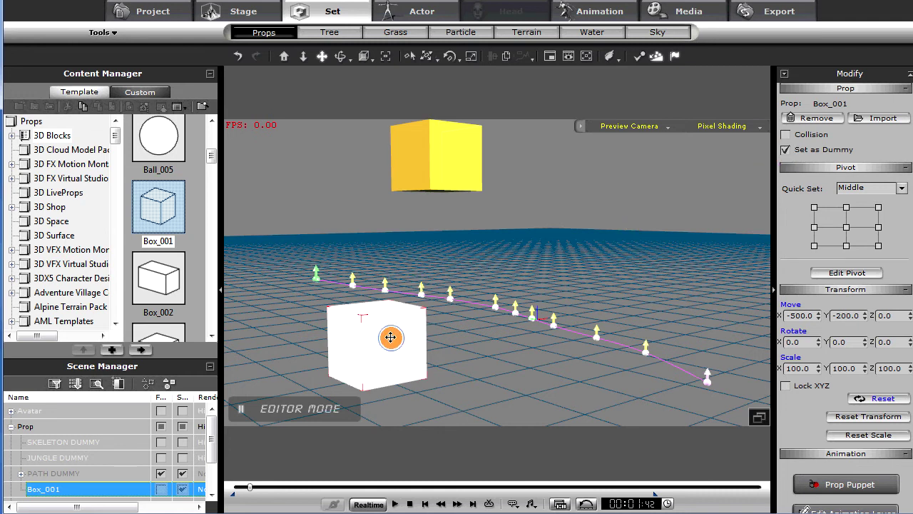
key("Delete")
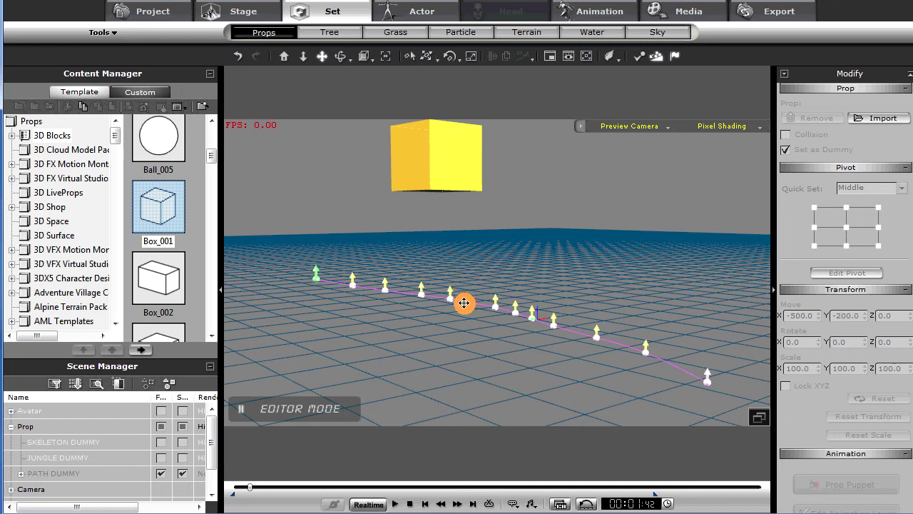
Select the Path under PATH DUMMY and examine its Edit Path and Attach settings.
left_click(62, 506)
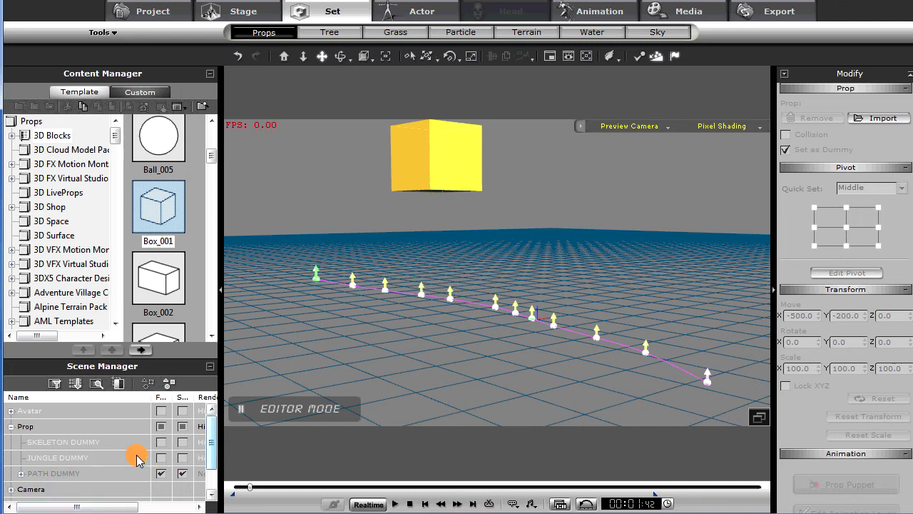
left_click(47, 474)
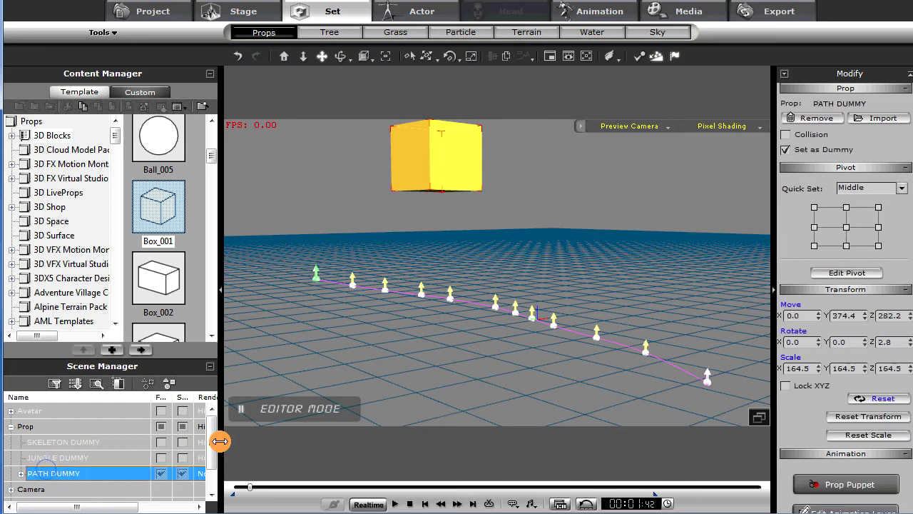
left_click_drag(211, 435, 210, 465)
left_click(22, 442)
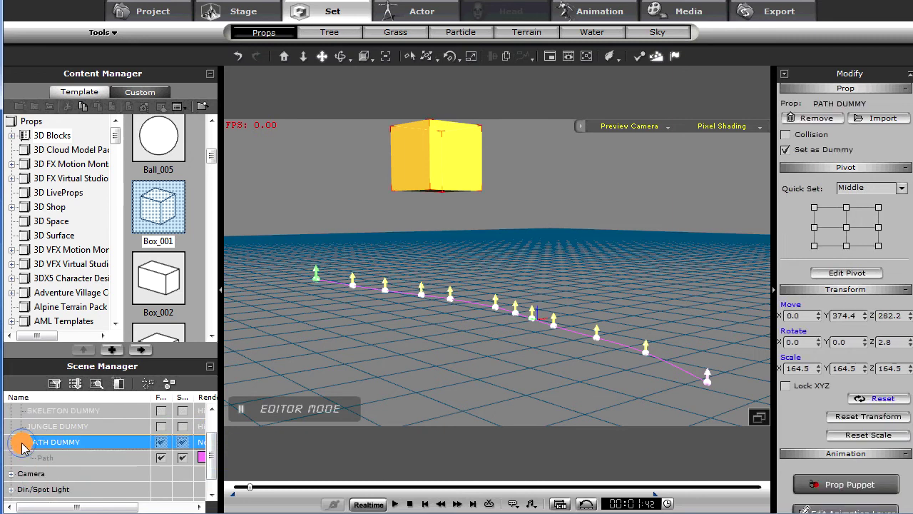
left_click(65, 459)
left_click(71, 440)
left_click(76, 458)
left_click_drag(827, 298, 827, 127)
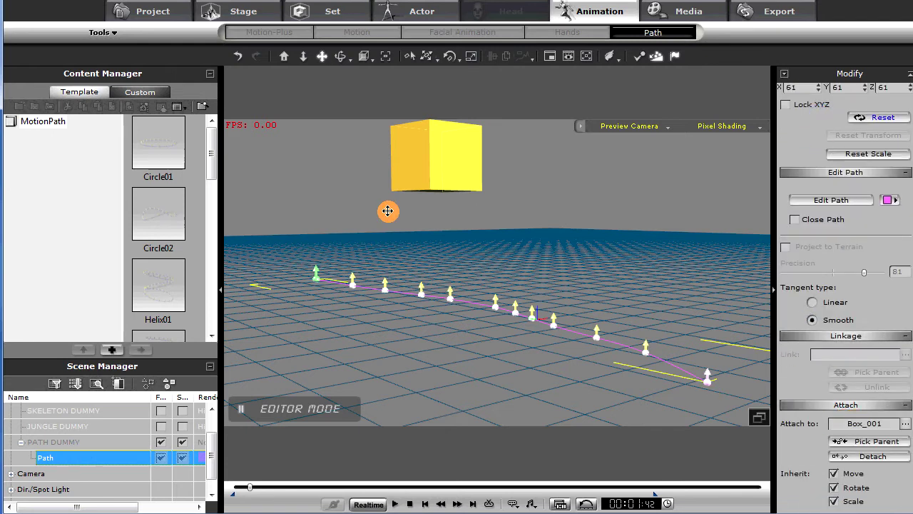
Try moving PATH DUMMY to shift the attached path, and undo the move.
left_click(439, 154)
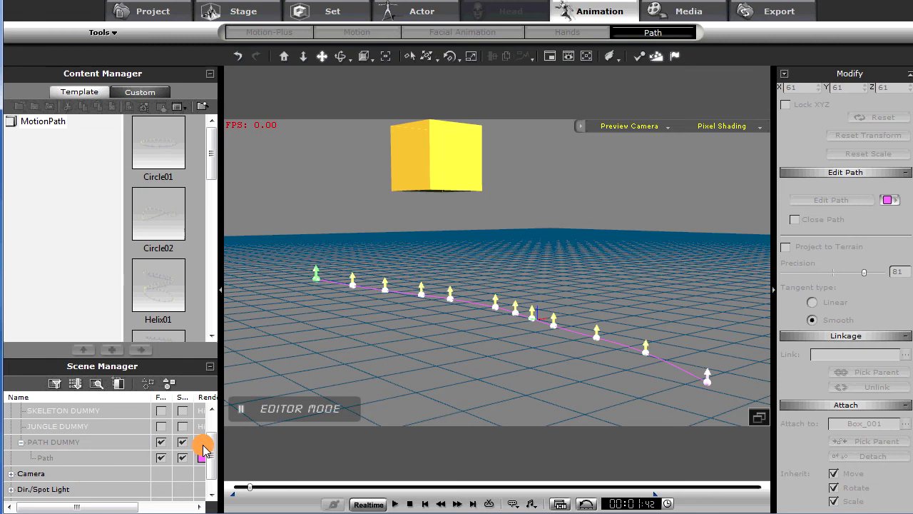
mouse_move(207, 452)
left_mouse_down()
mouse_move(207, 438)
mouse_move(204, 454)
left_mouse_up()
left_click(60, 443)
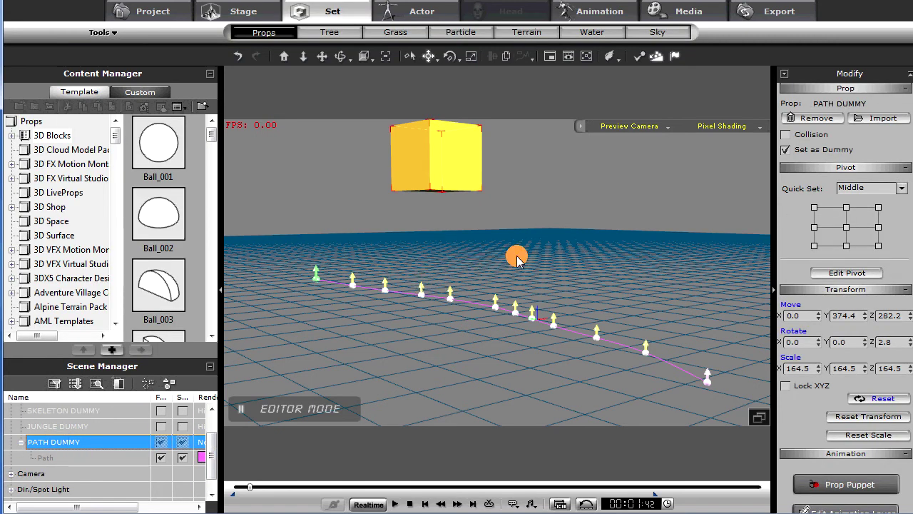
left_click_drag(475, 192, 463, 219)
key("ctrl+z")
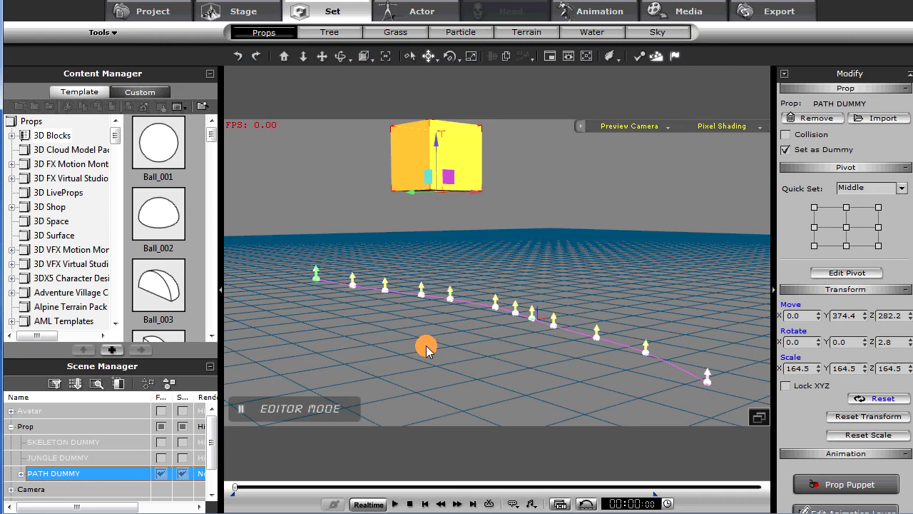
Show the hidden SKELETON DUMMY and JUNGLE DUMMY props at the two ends of the path.
key("c")
key("x")
left_click_drag(461, 321, 462, 350)
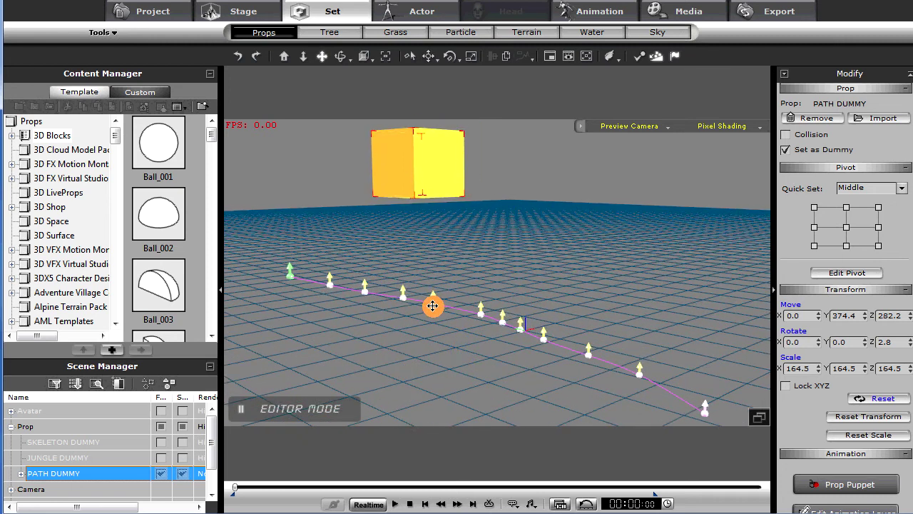
mouse_move(454, 356)
right_mouse_down()
mouse_move(456, 371)
mouse_move(426, 185)
right_mouse_up()
mouse_move(406, 314)
right_mouse_down()
mouse_move(408, 298)
mouse_move(402, 321)
right_mouse_up()
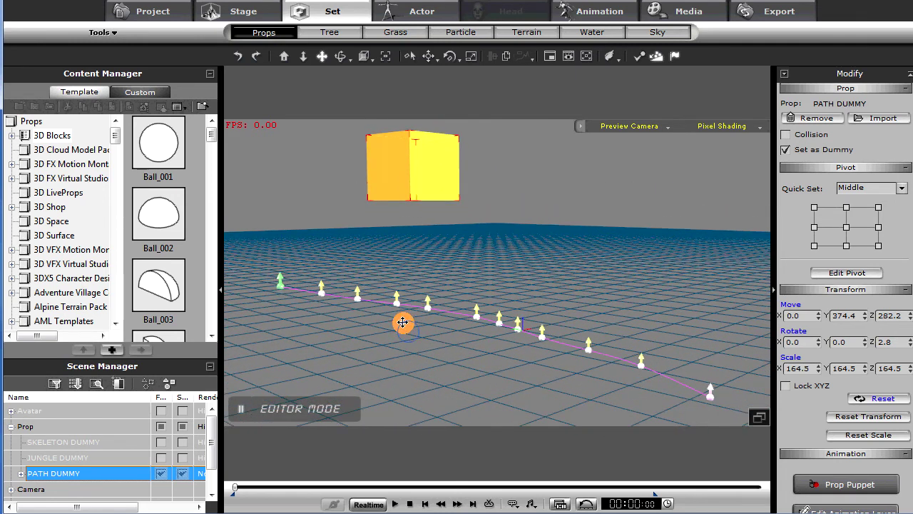
left_click(182, 443)
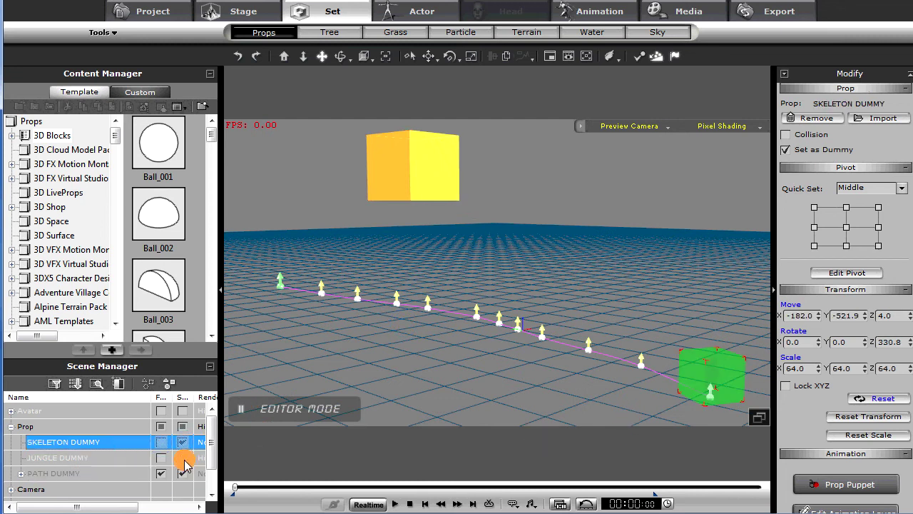
left_click(185, 459)
mouse_move(349, 393)
right_mouse_down()
mouse_move(387, 374)
mouse_move(386, 387)
mouse_move(381, 375)
mouse_move(357, 379)
right_mouse_up()
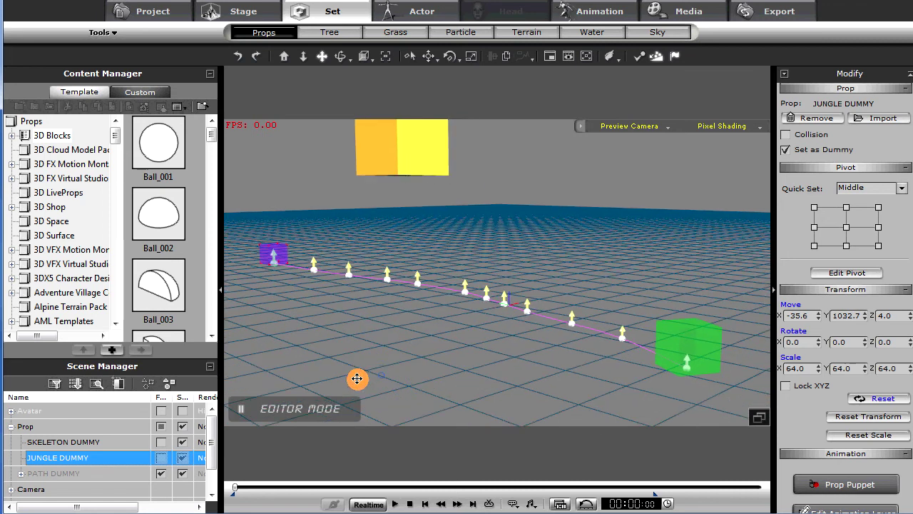
Examine the path assignment, position and follow settings of SKELETON DUMMY and JUNGLE DUMMY.
left_click(92, 443)
left_click_drag(795, 417, 834, 141)
left_click_drag(800, 310, 803, 222)
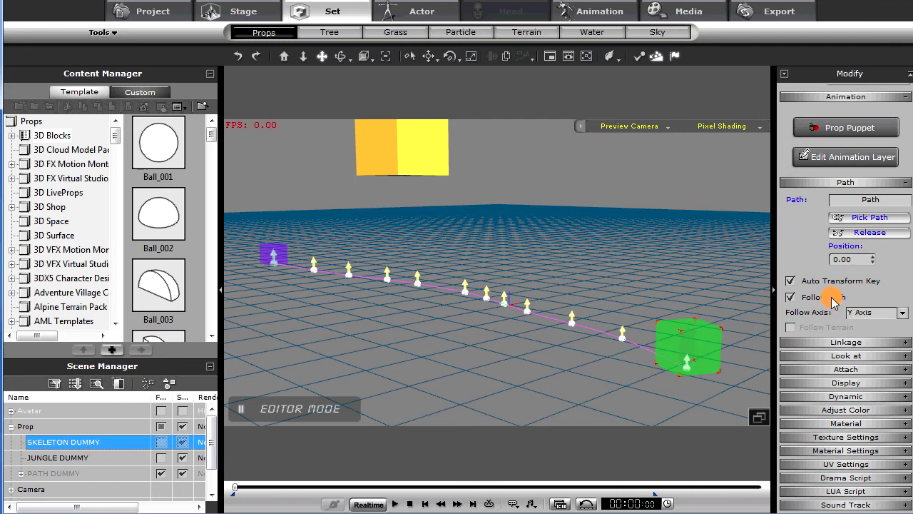
left_click(864, 218)
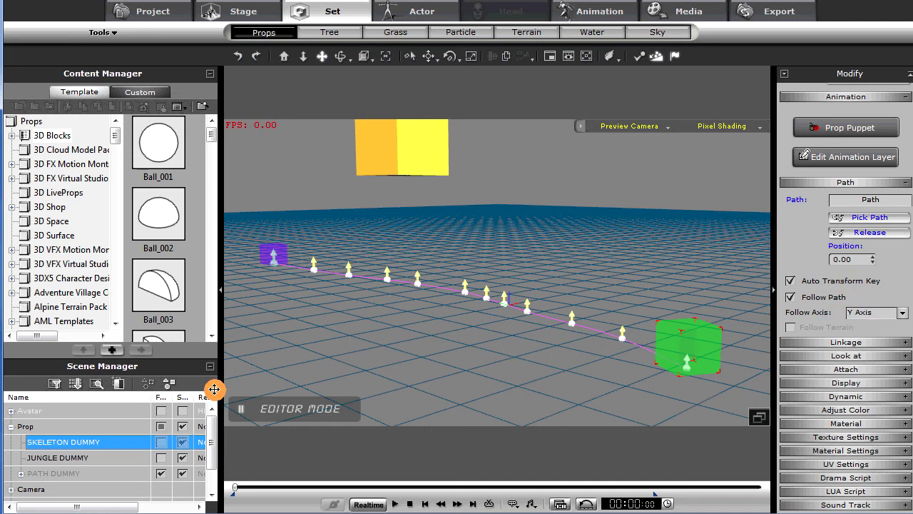
left_click(71, 461)
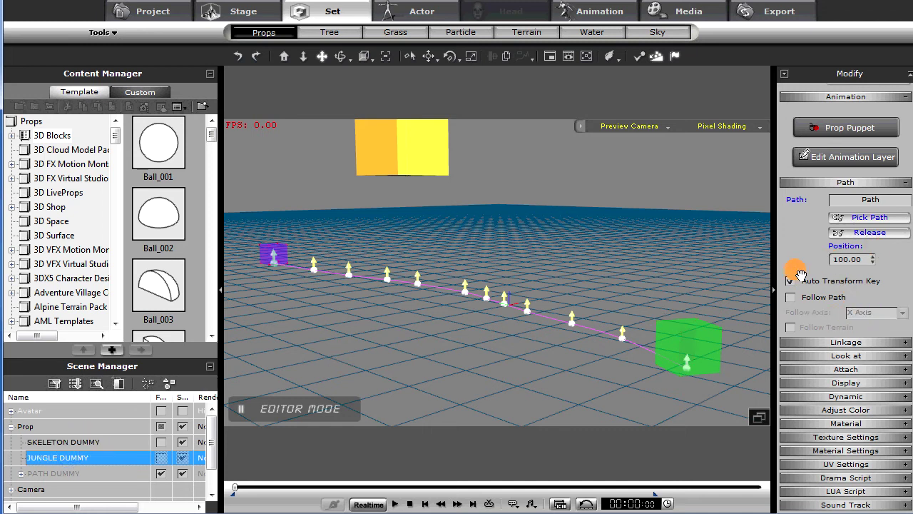
left_click(78, 443)
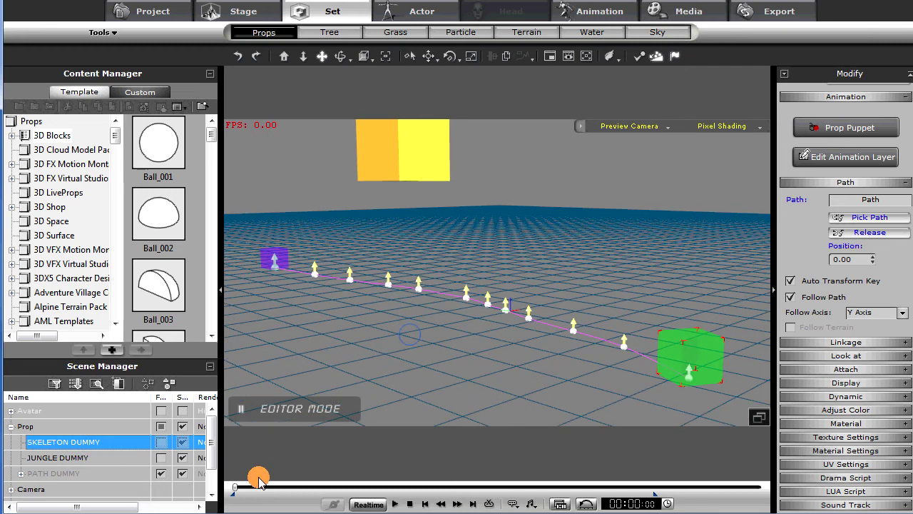
Show the skeleton and JUNGLE GIRL avatars and inspect the skeleton's linkage to its green dummy box.
mouse_move(235, 491)
left_mouse_down()
mouse_move(350, 493)
mouse_move(235, 491)
left_mouse_up()
left_click_drag(413, 314, 454, 374)
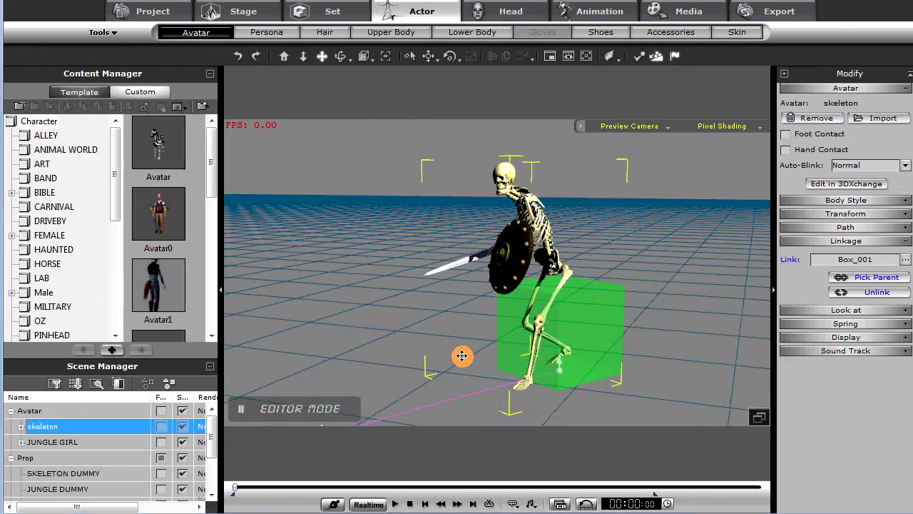
left_click_drag(463, 354, 528, 365)
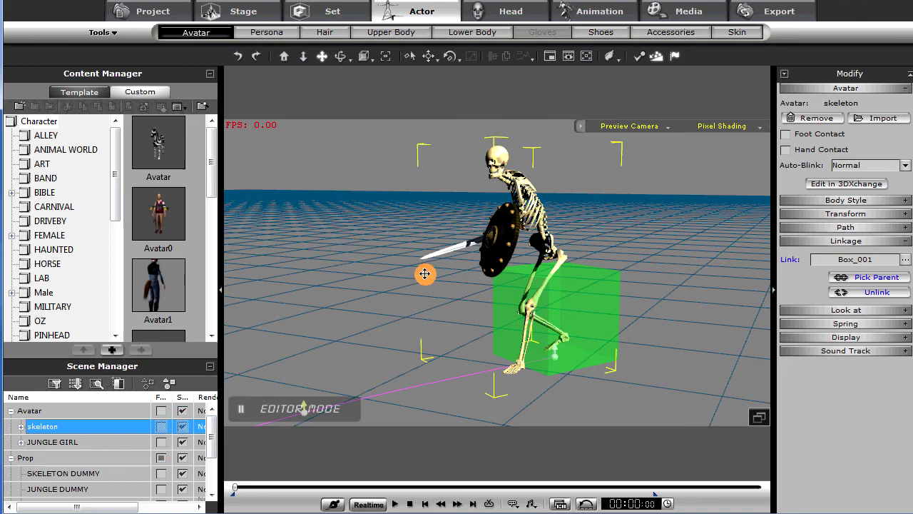
Select JUNGLE GIRL and examine her linkage to the purple dummy box and her look-at settings.
right_click_drag(611, 360, 261, 372)
right_click_drag(563, 360, 588, 339)
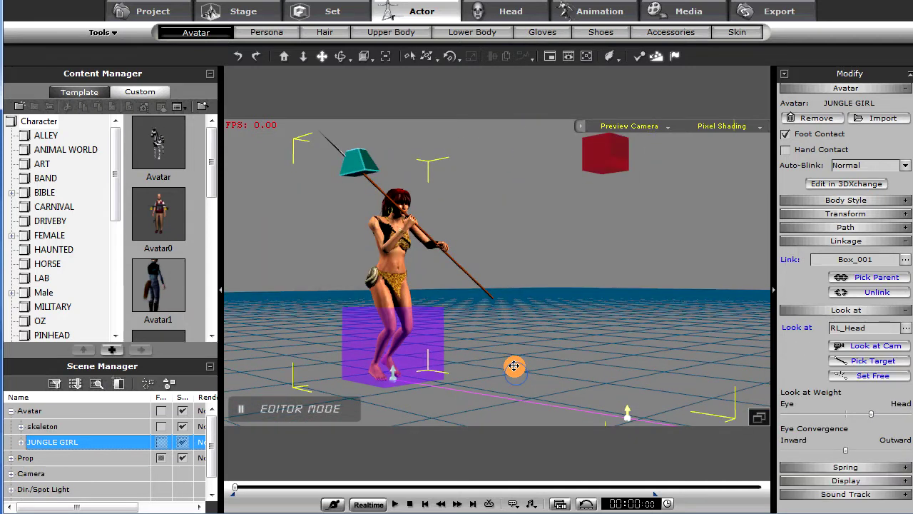
right_click_drag(512, 358, 509, 375)
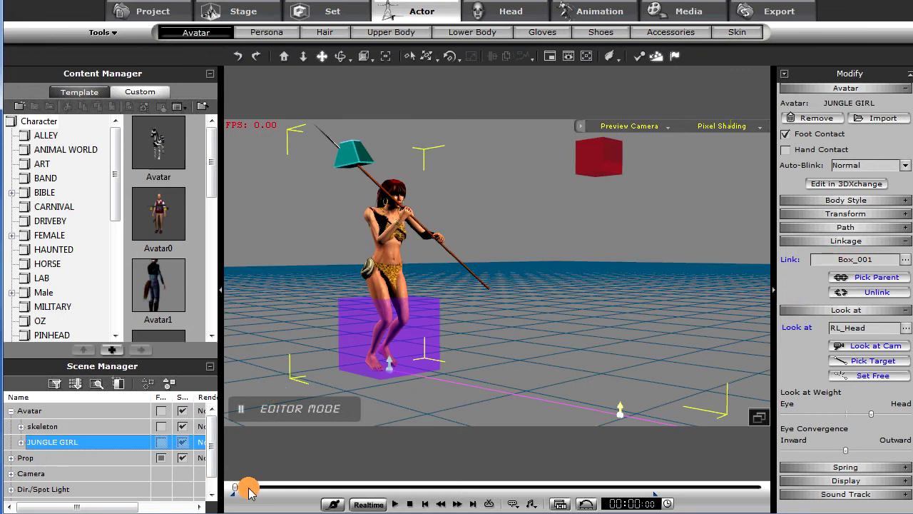
left_click_drag(235, 488, 205, 485)
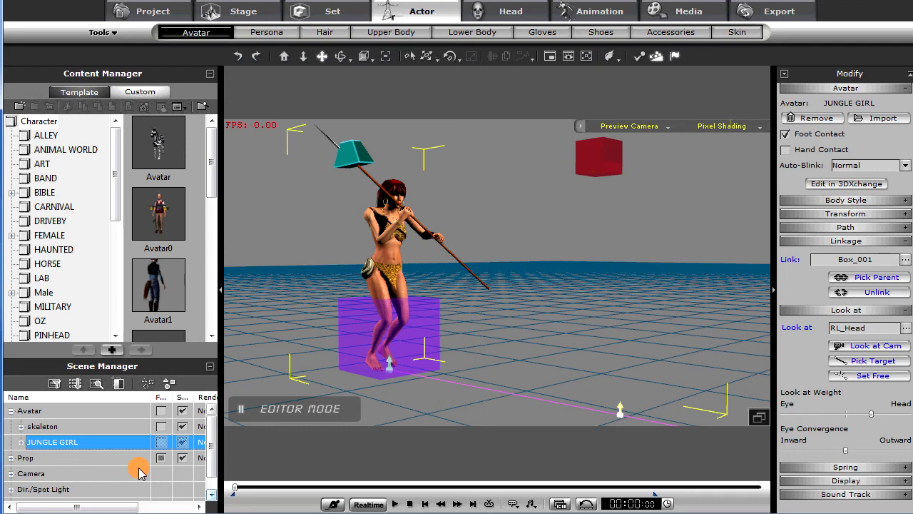
Select the LOOK AT DUMMY accessory under JUNGLE GIRL and examine its Attach settings.
left_click(21, 442)
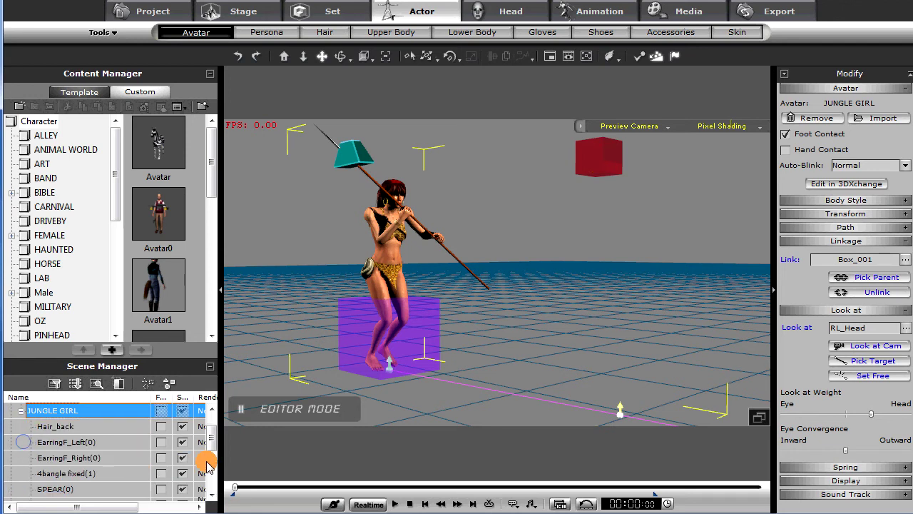
scroll(206, 465, "down", 2)
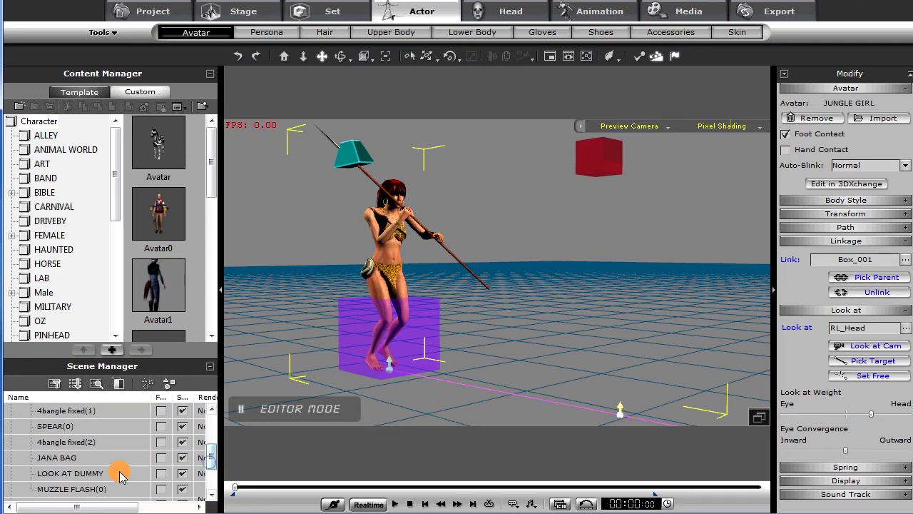
left_click(70, 473)
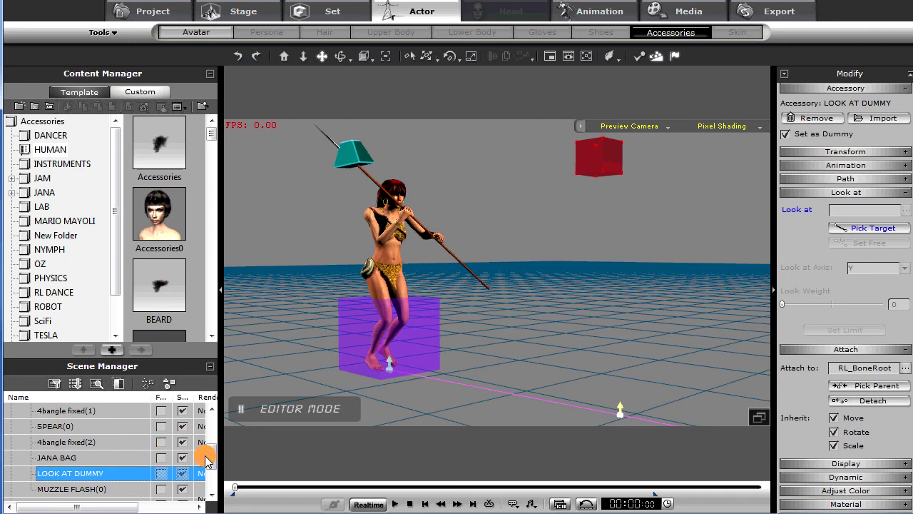
Set JUNGLE GIRL's look-at target to the red dummy box.
scroll(207, 460, "up", 5)
left_click(78, 443)
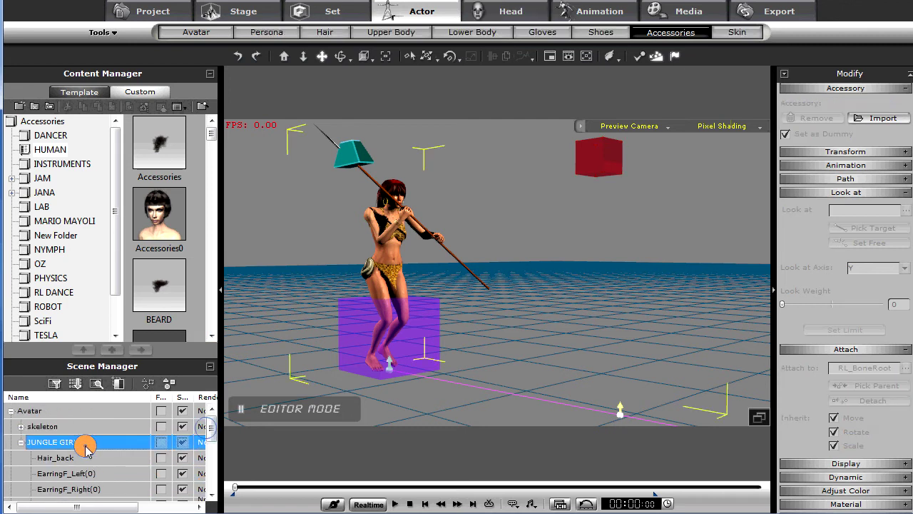
left_click(189, 43)
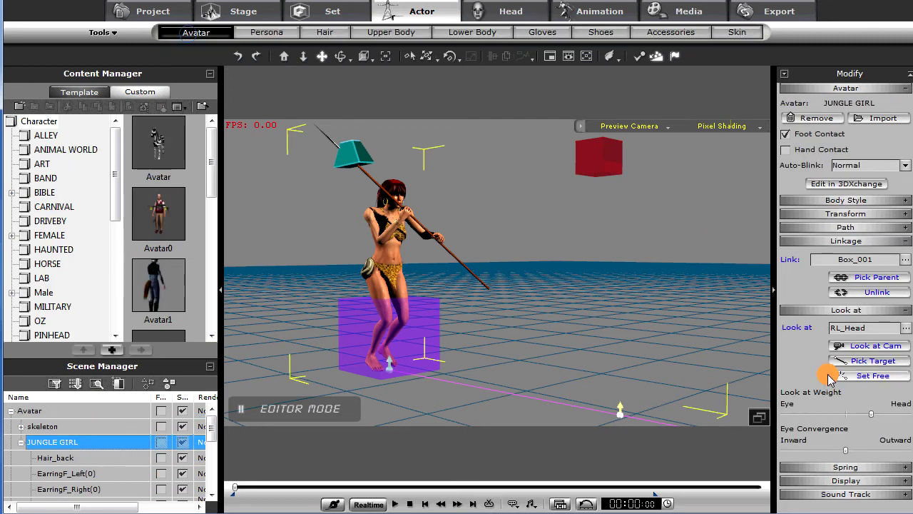
left_click(872, 360)
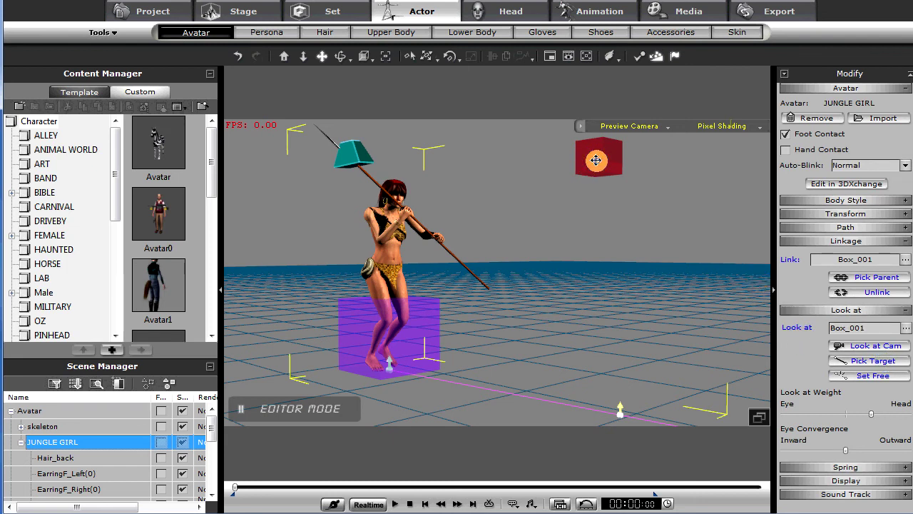
scroll(207, 453, "down", 5)
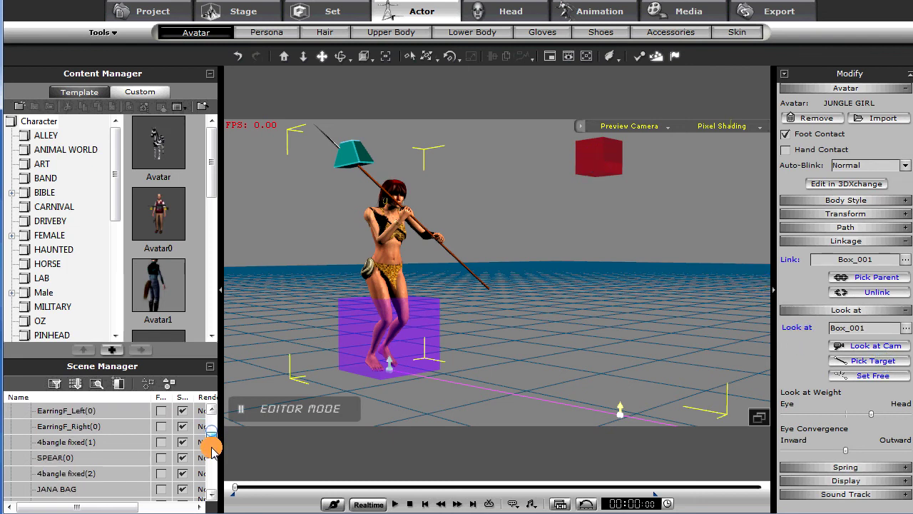
Select JUNGLE GIRL's LOOK AT DUMMY accessory and examine how the red dummy box is attached in front of her.
left_click(140, 471)
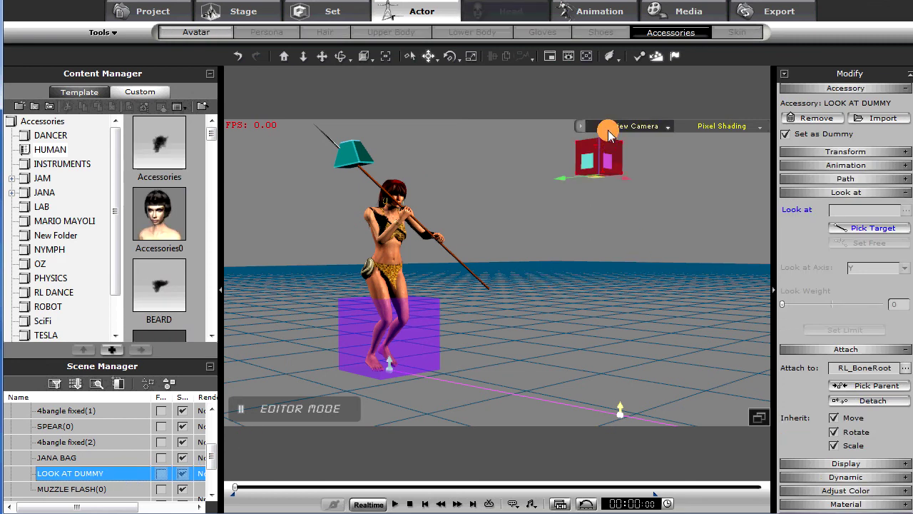
left_click_drag(627, 185, 596, 163)
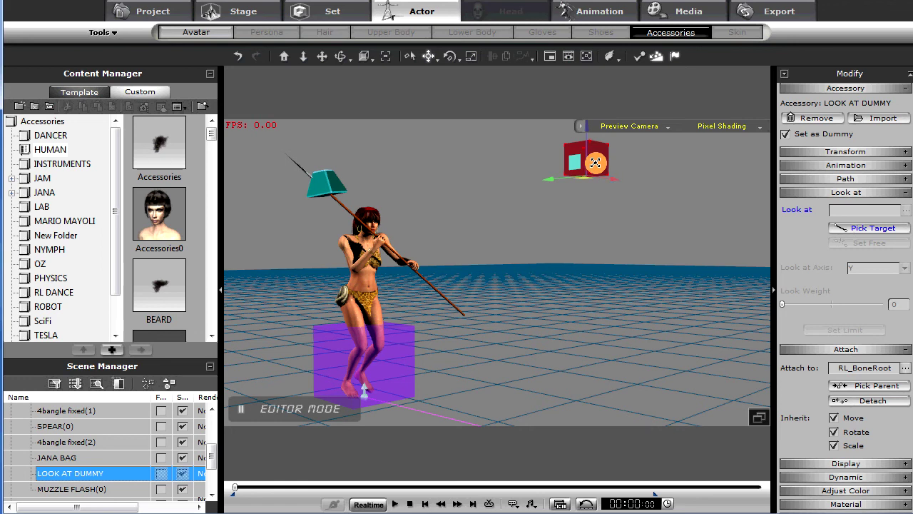
left_click(873, 388)
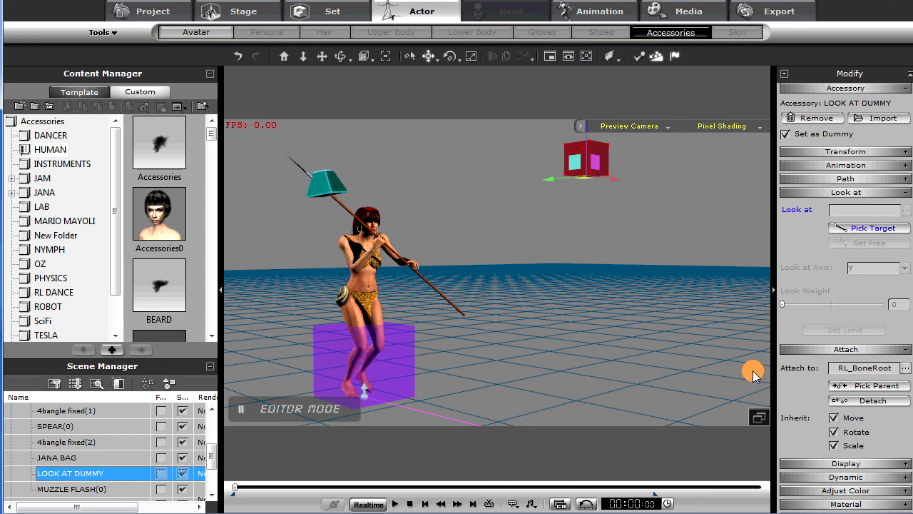
mouse_move(236, 491)
left_mouse_down()
mouse_move(245, 490)
mouse_move(234, 486)
left_mouse_up()
left_click_drag(523, 302, 476, 287)
scroll(476, 287, "down", 3)
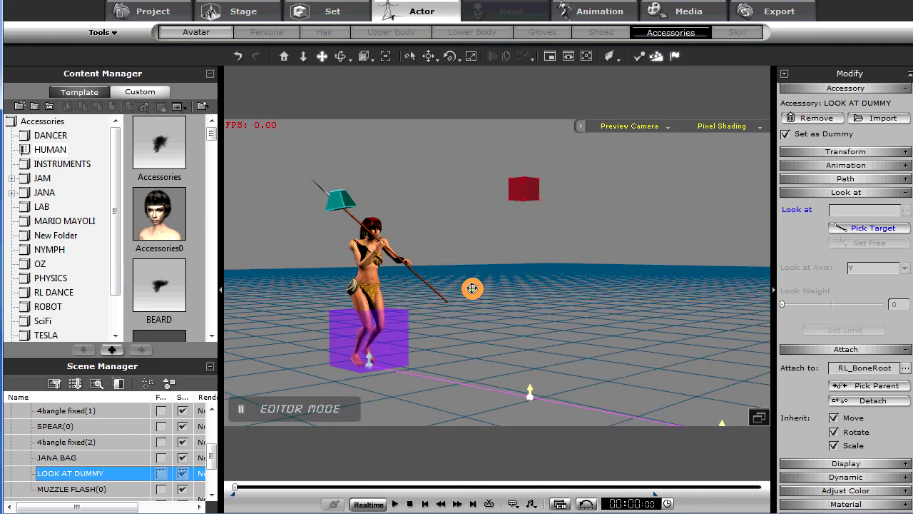
left_click_drag(236, 491, 209, 491)
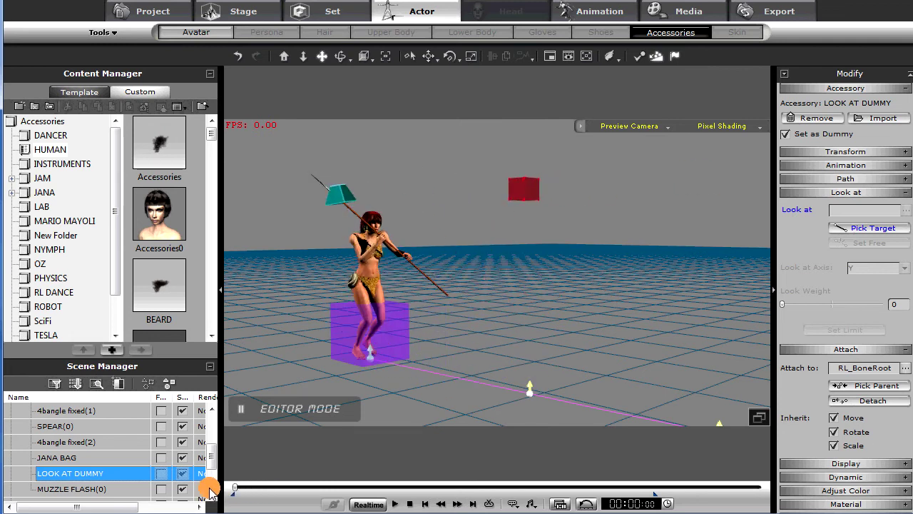
Select JUNGLE GIRL and play the start of the animation to check her movement with the linked purple dummy box.
left_click(350, 372)
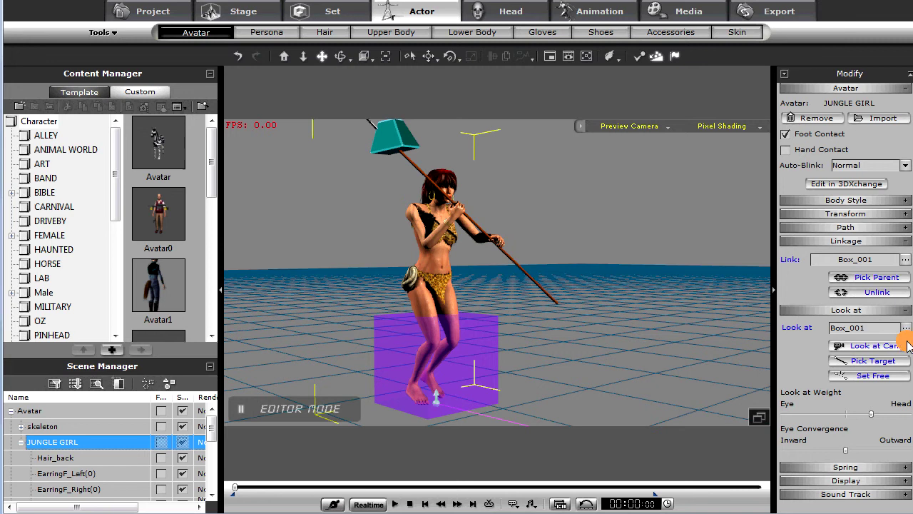
left_click(395, 504)
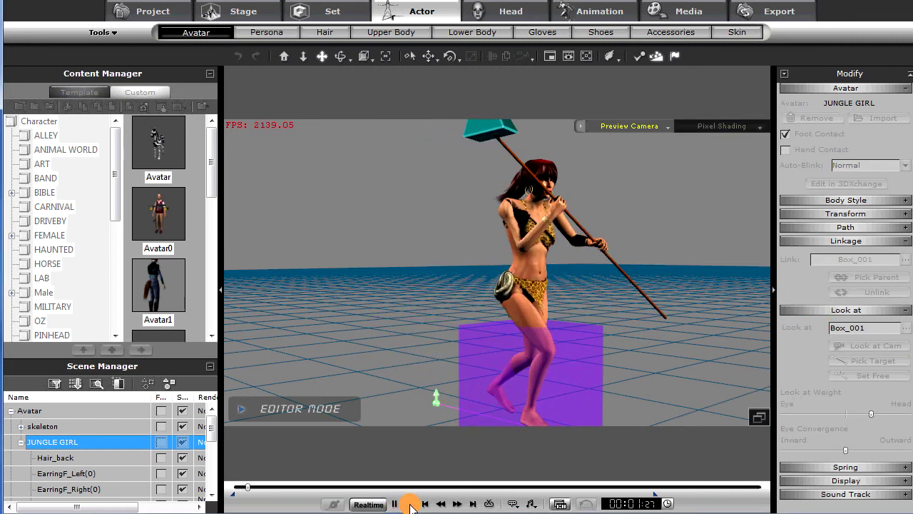
left_click(411, 504)
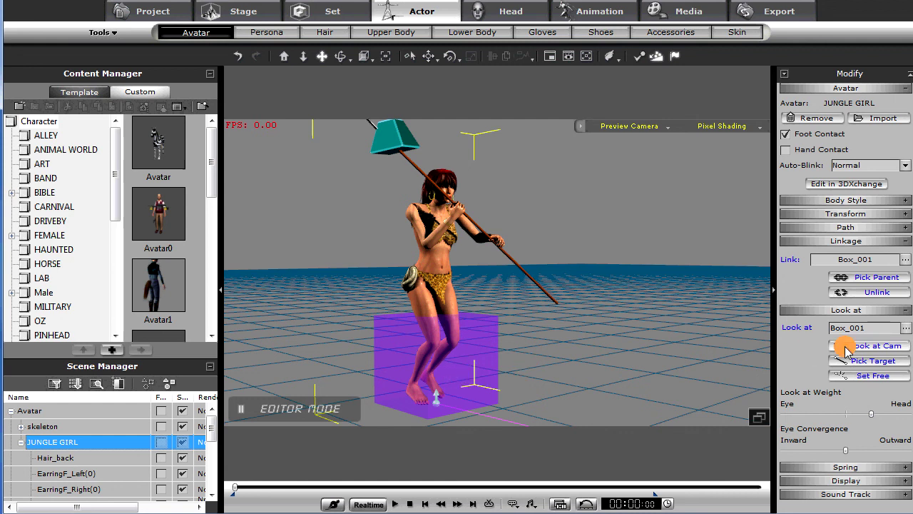
Unlink JUNGLE GIRL from the purple dummy box, play the animation without the link, and return to the start.
left_click(884, 293)
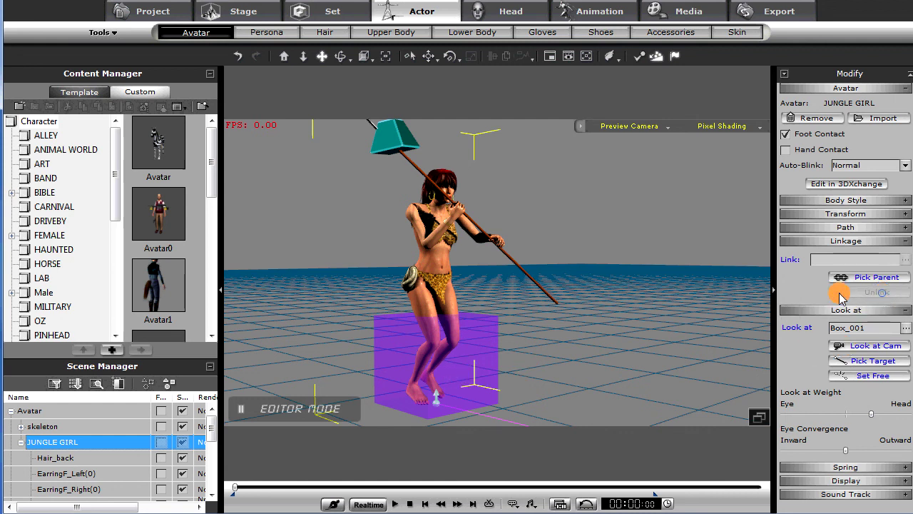
key("space")
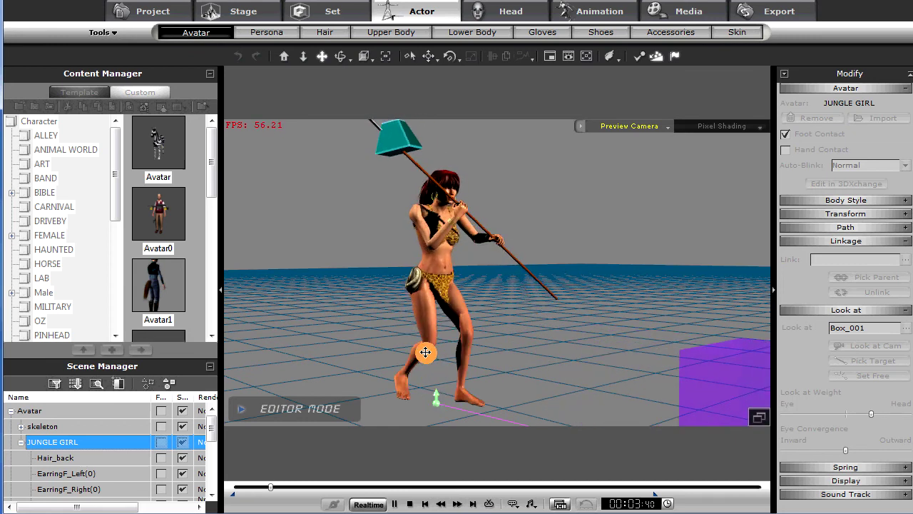
left_click_drag(286, 488, 225, 475)
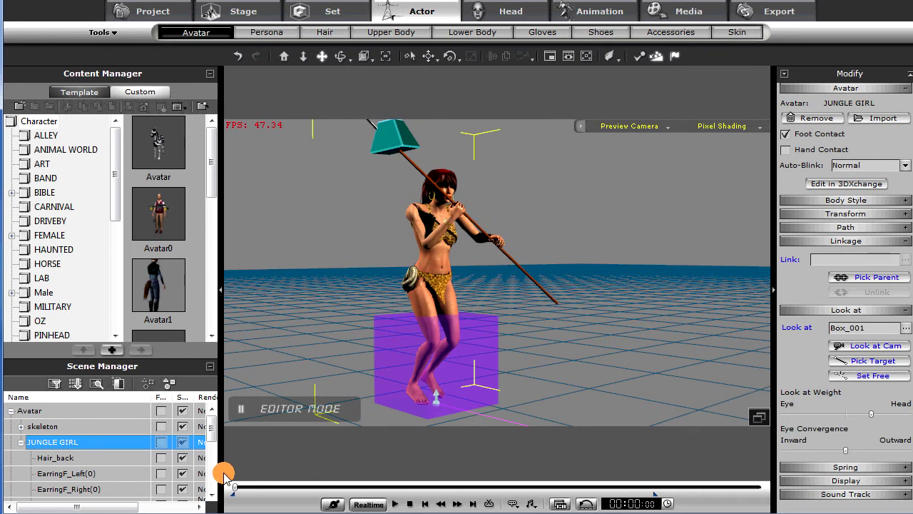
Link JUNGLE GIRL back to the purple dummy box and play the start of the animation to check the link.
left_click(878, 279)
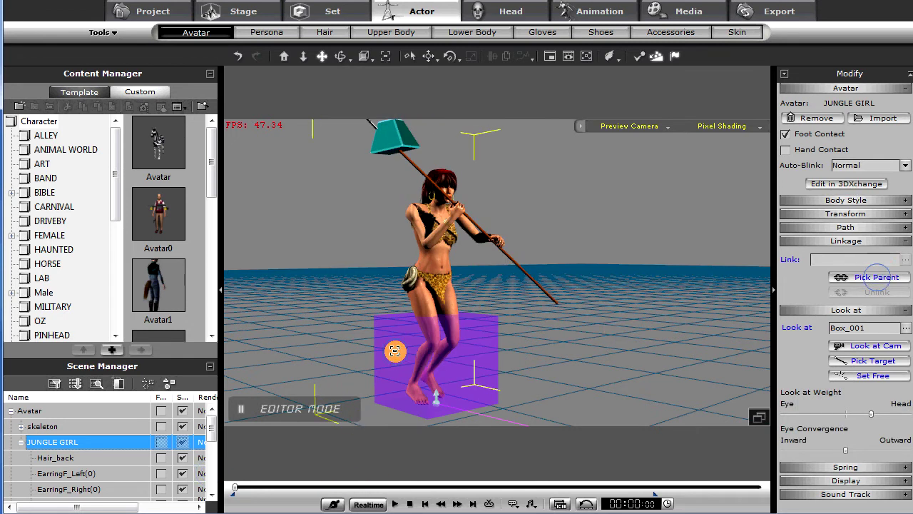
left_click(396, 350)
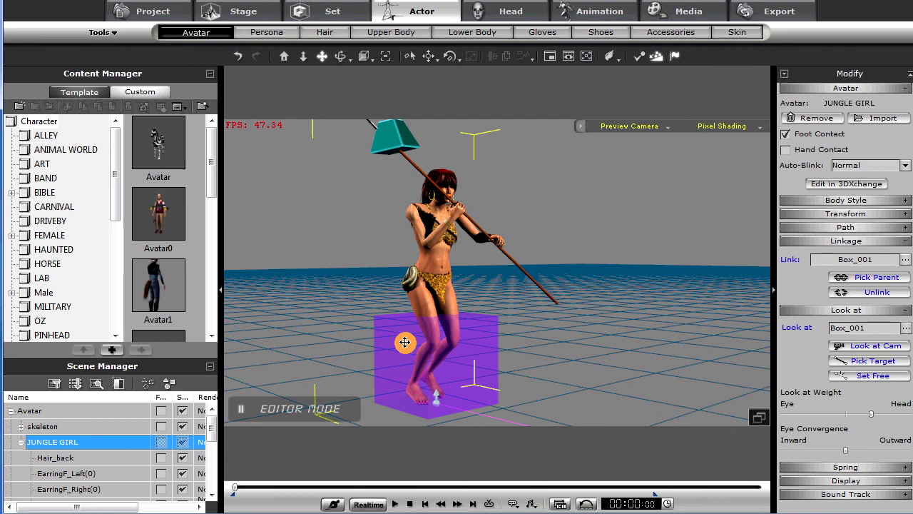
key("space")
key("space")
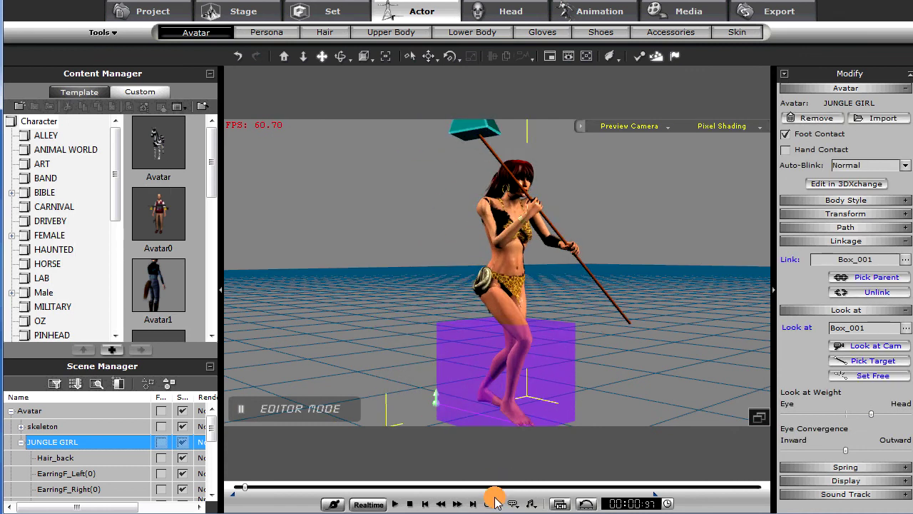
left_click(409, 504)
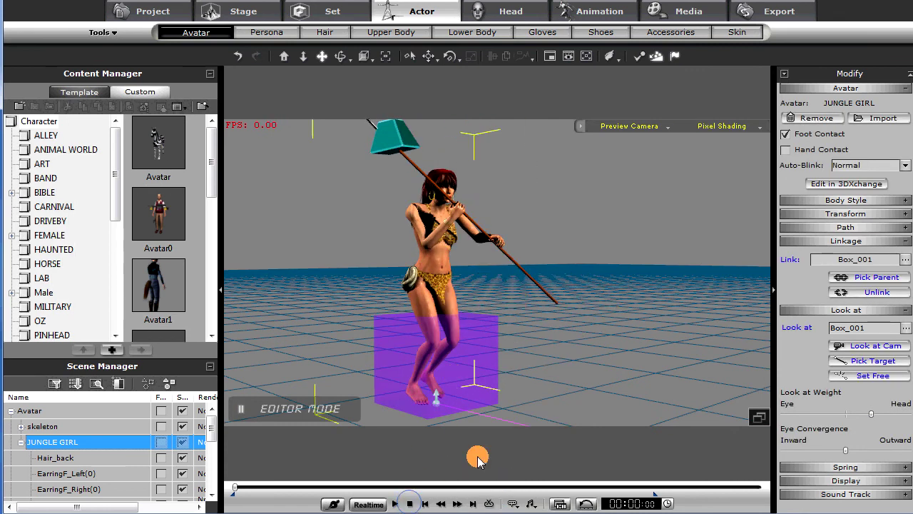
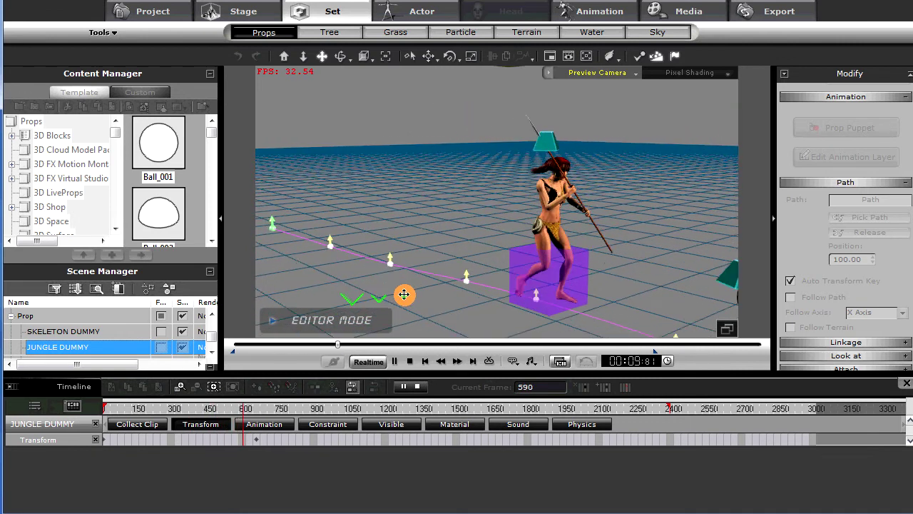
Stop playback at the first frame and view the skeleton and JUNGLE GIRL at the two ends of the motion path.
left_click(421, 385)
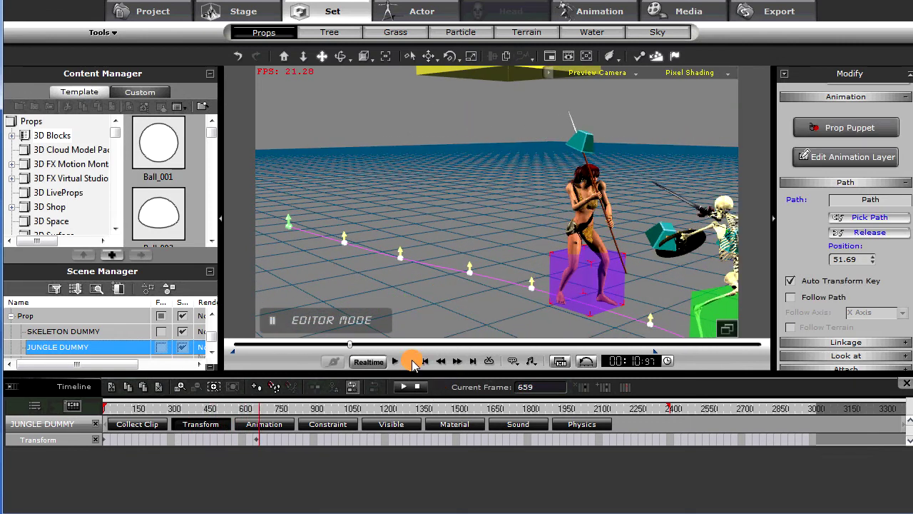
left_click(411, 361)
right_click_drag(495, 254, 474, 284)
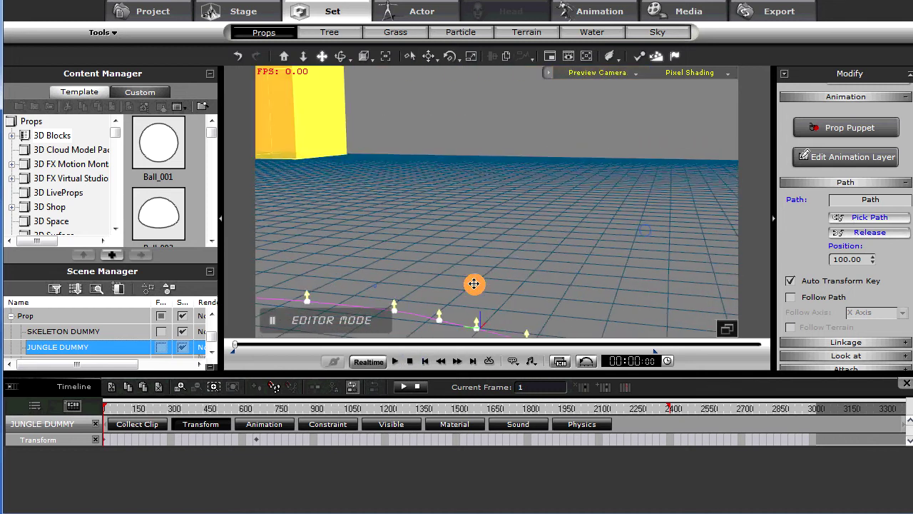
left_click_drag(475, 284, 503, 245)
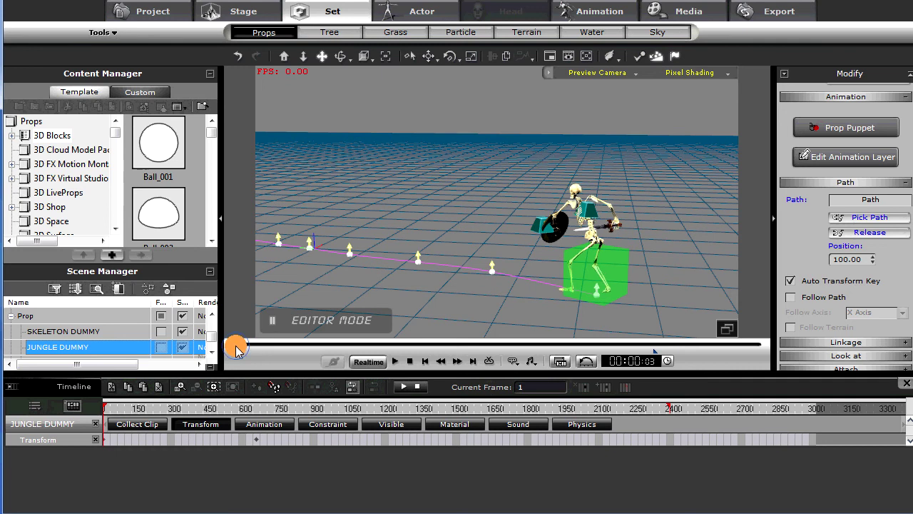
left_click_drag(237, 348, 233, 346)
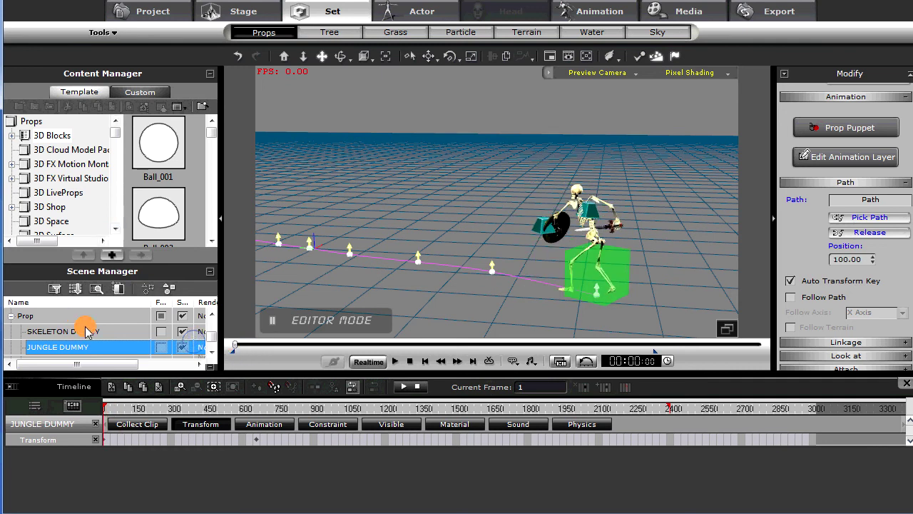
left_click_drag(207, 343, 214, 314)
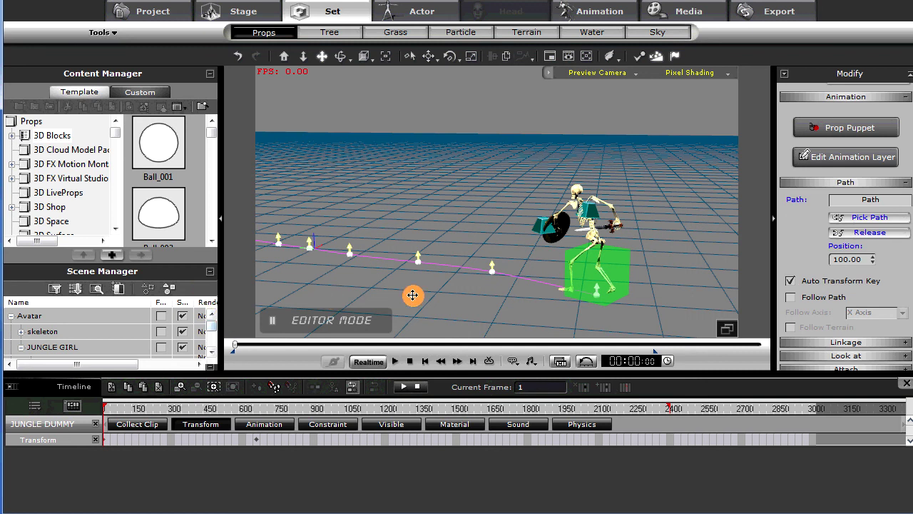
left_click_drag(381, 294, 693, 300)
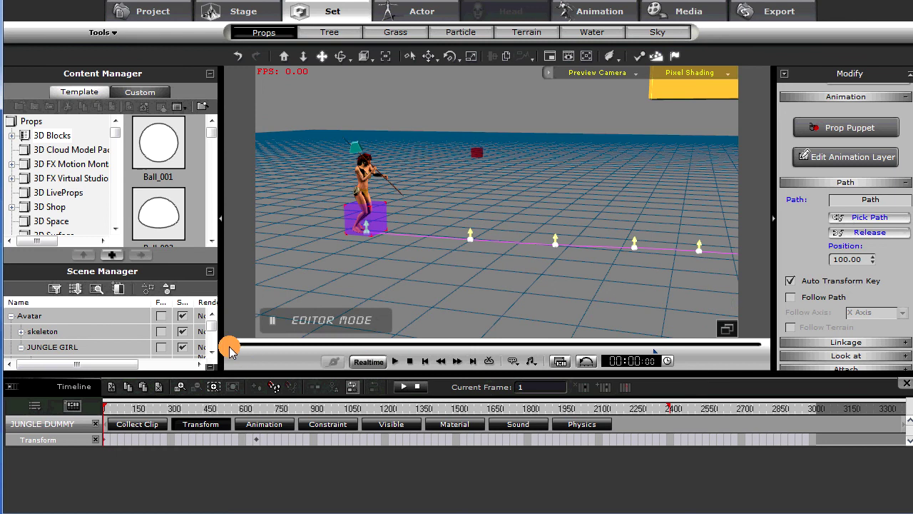
Move the playhead to frame 810 and view JUNGLE GIRL on her purple dummy box close to the skeleton.
left_click_drag(234, 346, 374, 354)
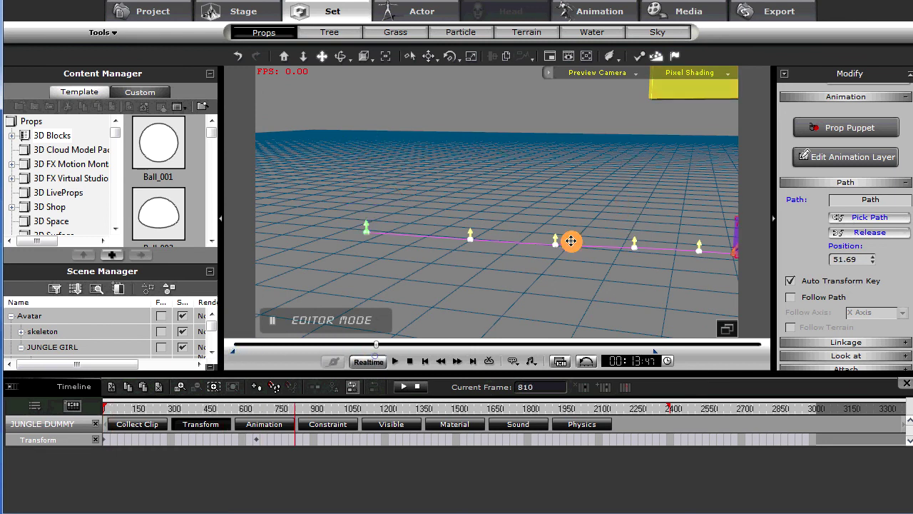
left_click_drag(571, 241, 355, 247)
scroll(469, 259, "up", 4)
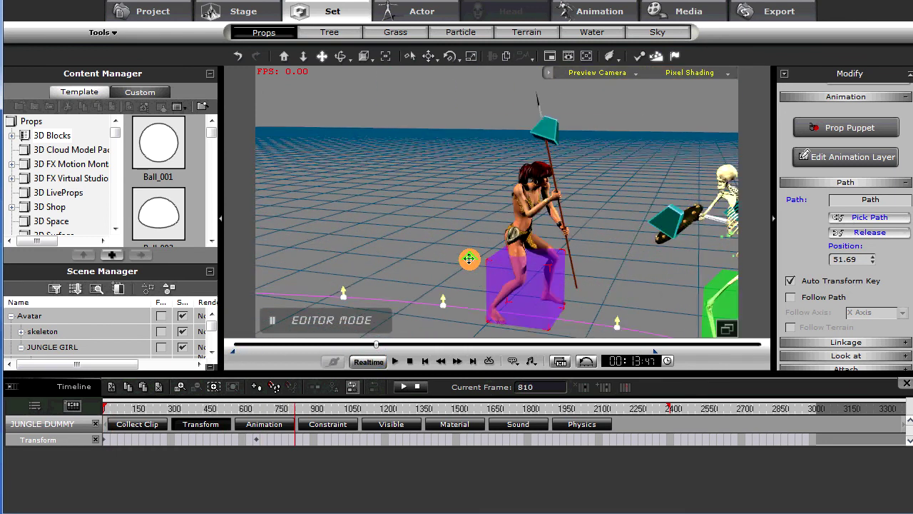
scroll(474, 259, "up", 3)
scroll(478, 259, "down", 2)
left_click_drag(478, 259, 437, 191)
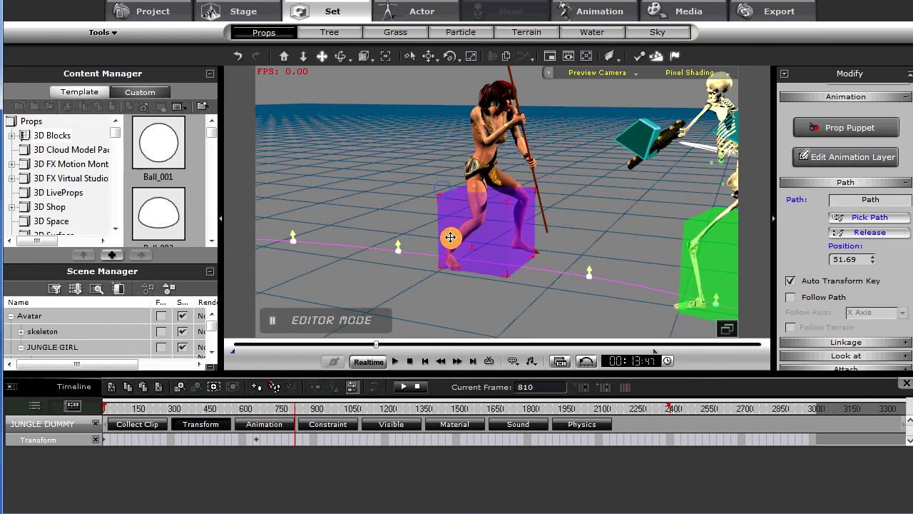
left_click_drag(450, 237, 330, 316)
Try rotating JUNGLE GIRL slightly on her purple dummy box at frame 810 and undo the last rotations.
left_click(55, 348)
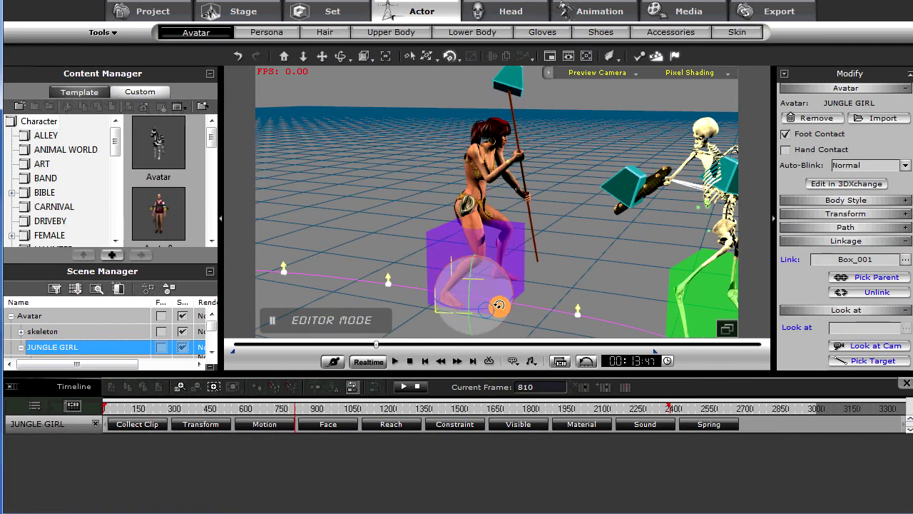
mouse_move(497, 306)
left_mouse_down()
mouse_move(470, 307)
mouse_move(506, 307)
mouse_move(465, 308)
mouse_move(513, 303)
mouse_move(456, 302)
mouse_move(528, 302)
mouse_move(471, 306)
mouse_move(514, 301)
mouse_move(474, 304)
mouse_move(489, 309)
left_mouse_up()
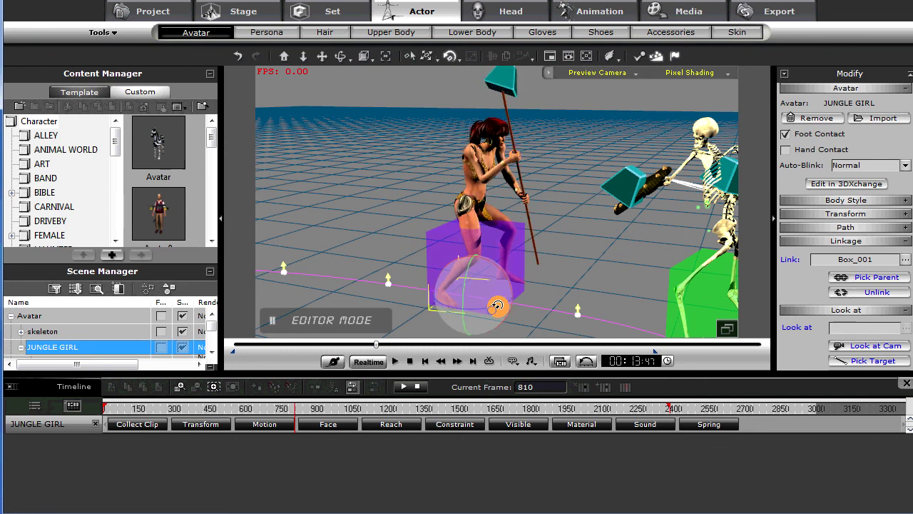
left_click_drag(497, 306, 504, 305)
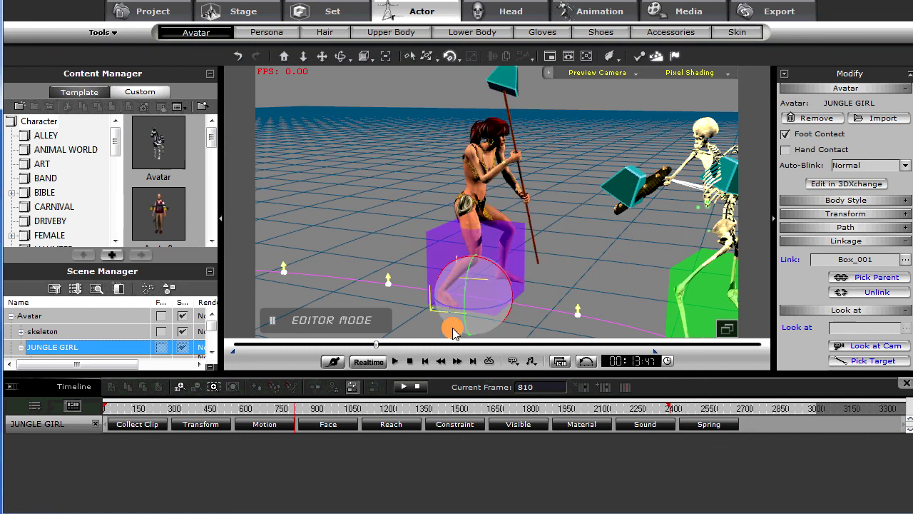
key("ctrl+z")
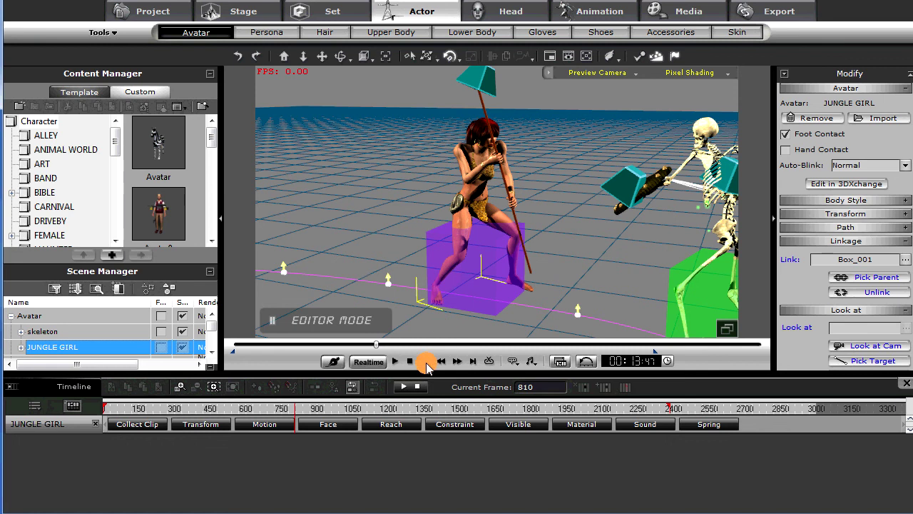
key("ctrl+z")
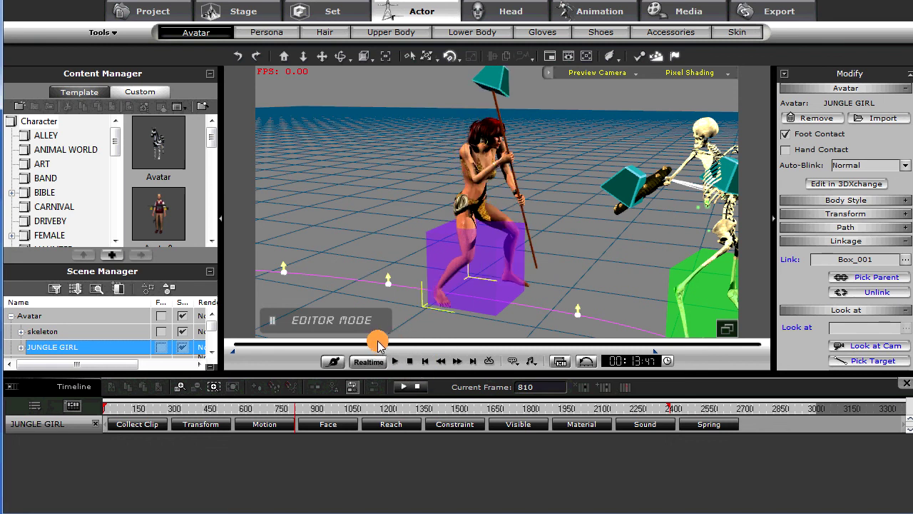
Return to the first frame and view the full motion path with both avatars and the large yellow box.
left_click_drag(376, 347, 229, 349)
key("x")
scroll(546, 202, "down", 5)
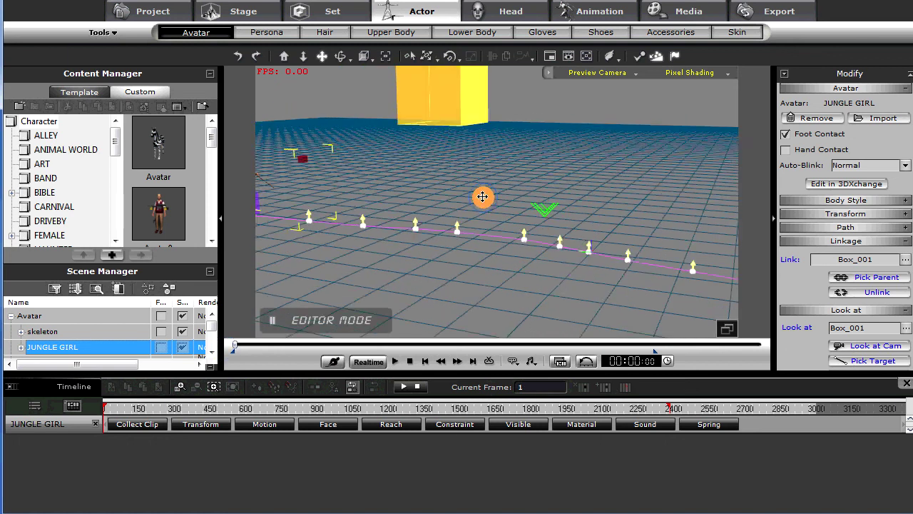
mouse_move(483, 196)
left_mouse_down()
mouse_move(492, 238)
mouse_move(480, 193)
left_mouse_up()
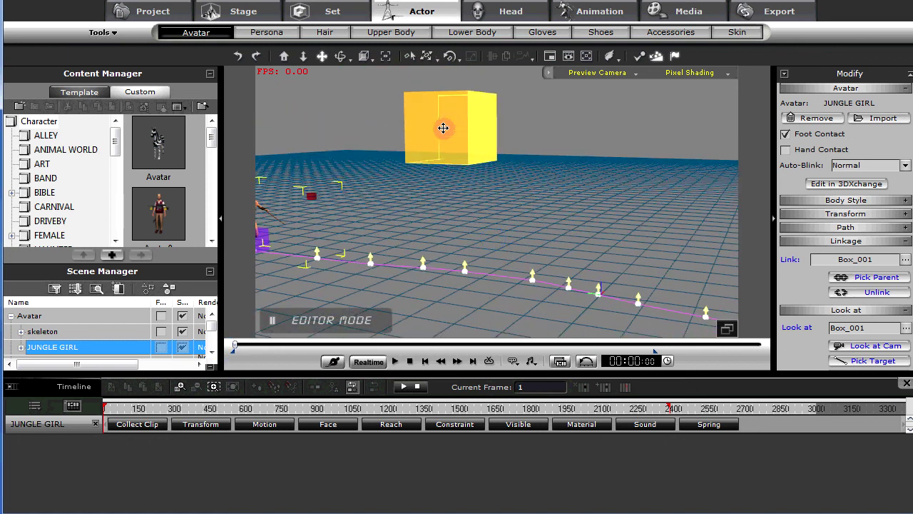
right_click_drag(467, 170, 491, 206)
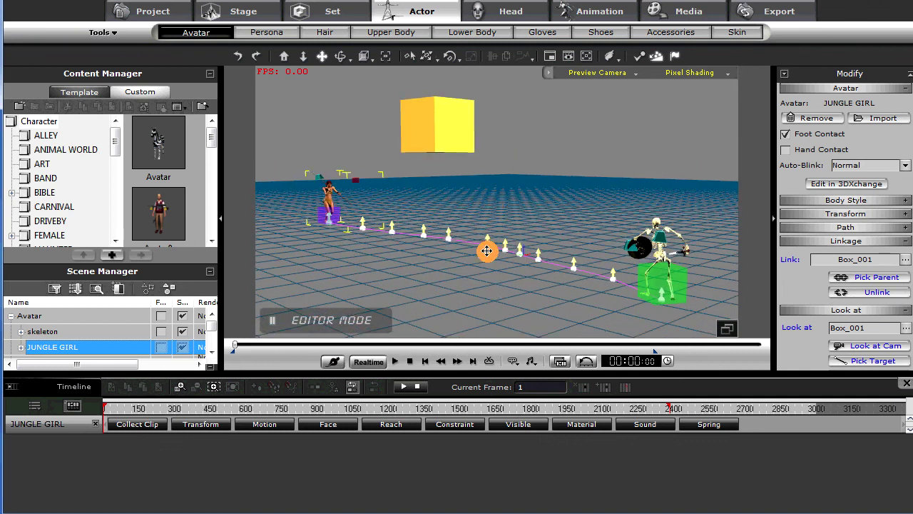
right_click_drag(452, 265, 460, 262)
left_click_drag(461, 262, 469, 267)
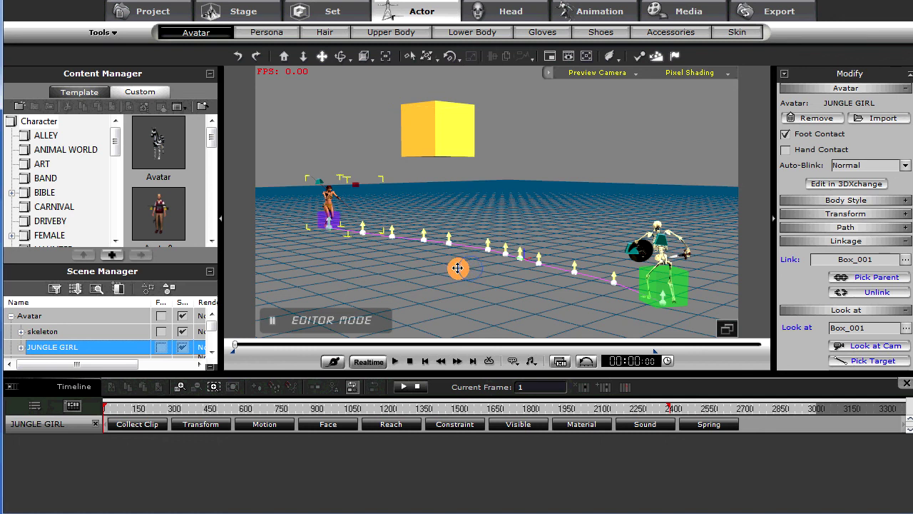
middle_click_drag(458, 267, 417, 273)
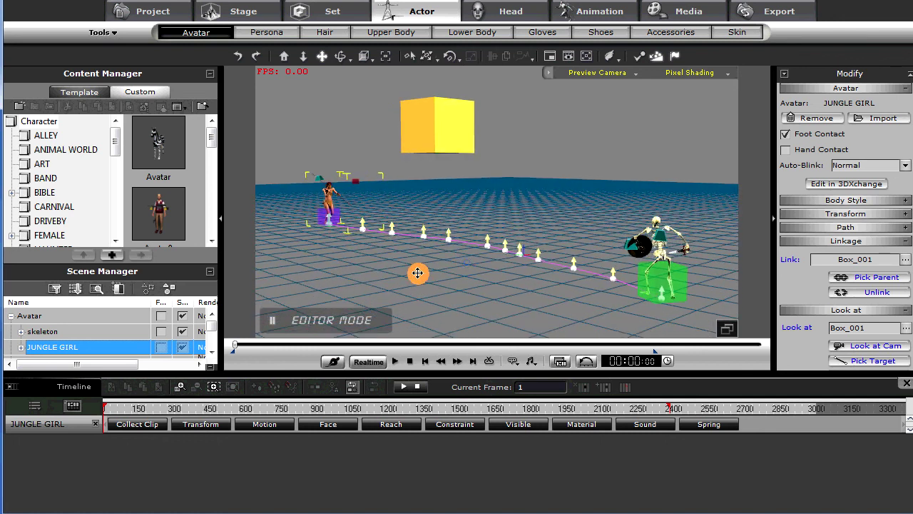